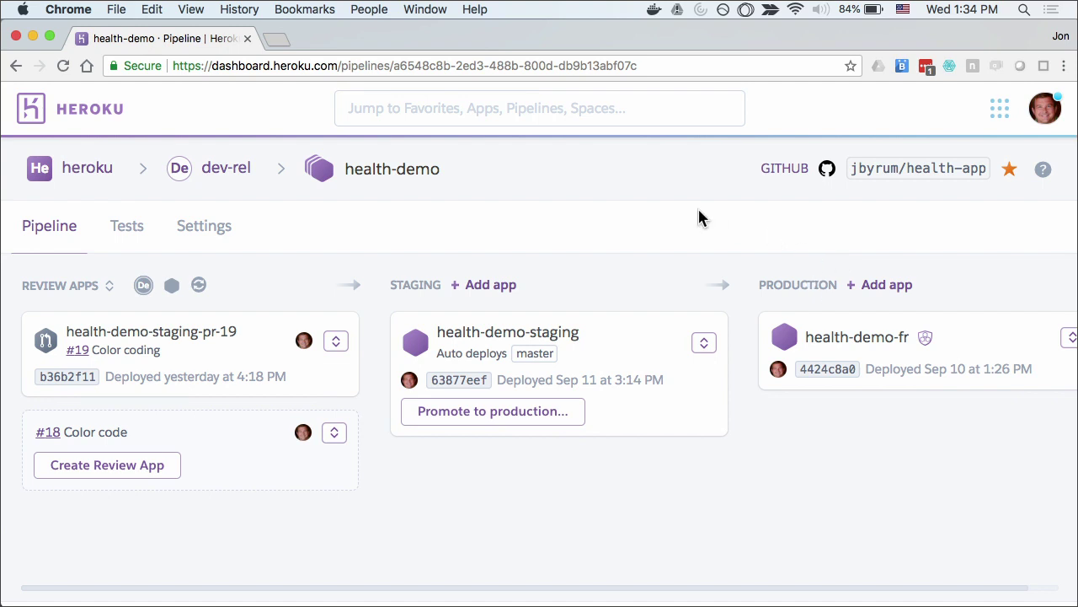
Step: View the running health-demo-staging app in the browser and return to the health-demo pipeline
click(699, 342)
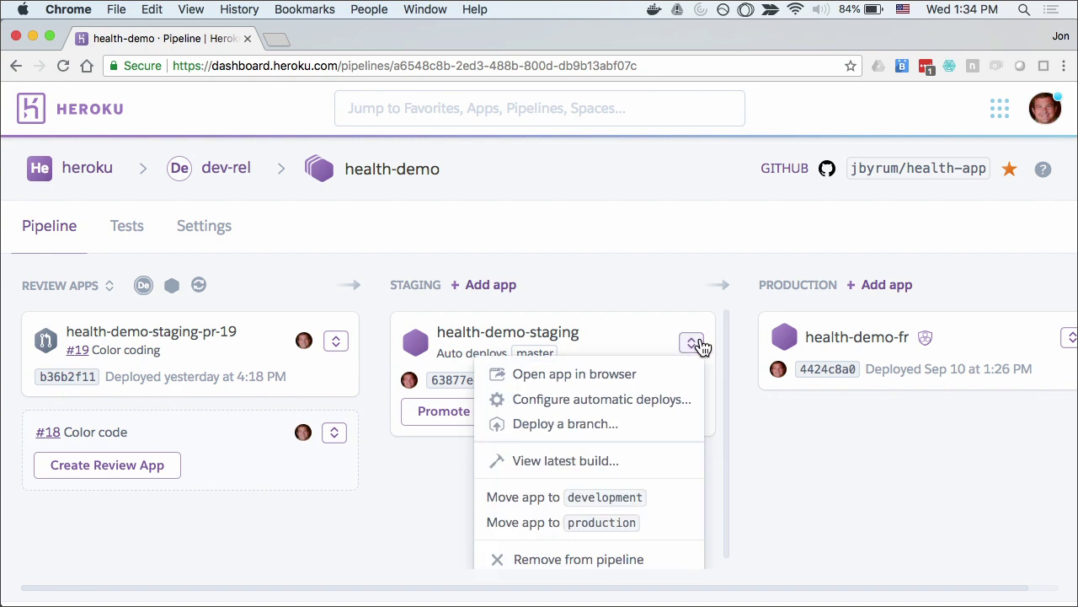
click(666, 379)
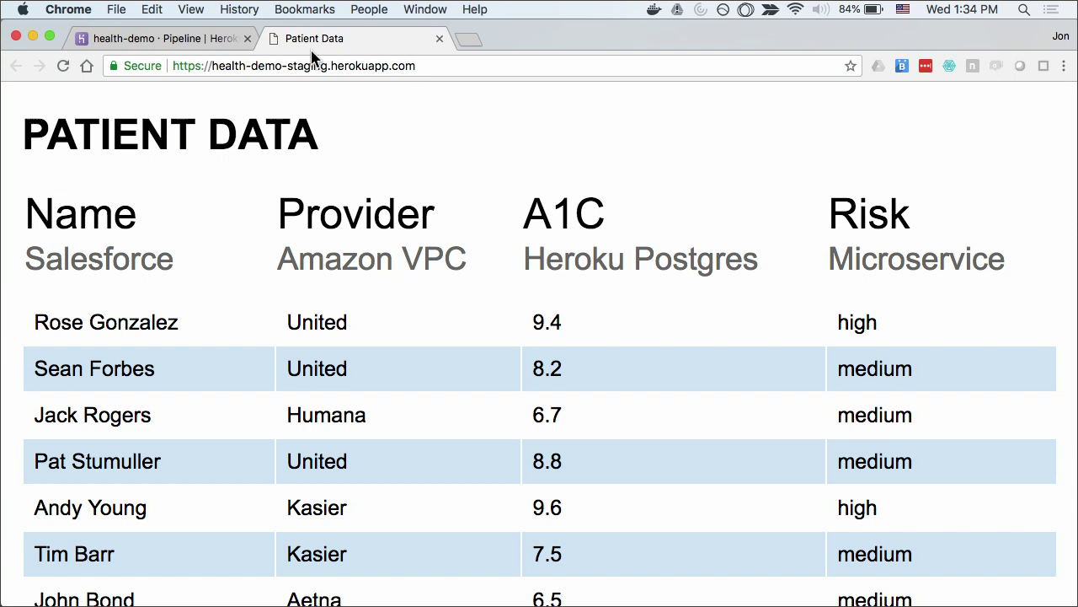
click(210, 38)
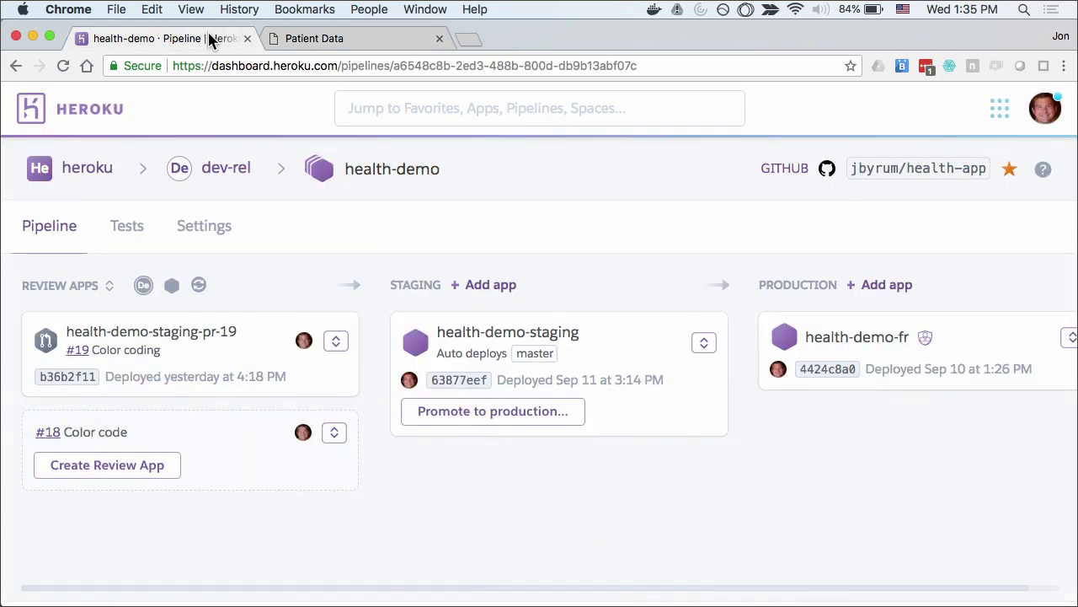
Step: Open templates/index.html for editing in the pipeline's linked health-app GitHub repository
click(896, 171)
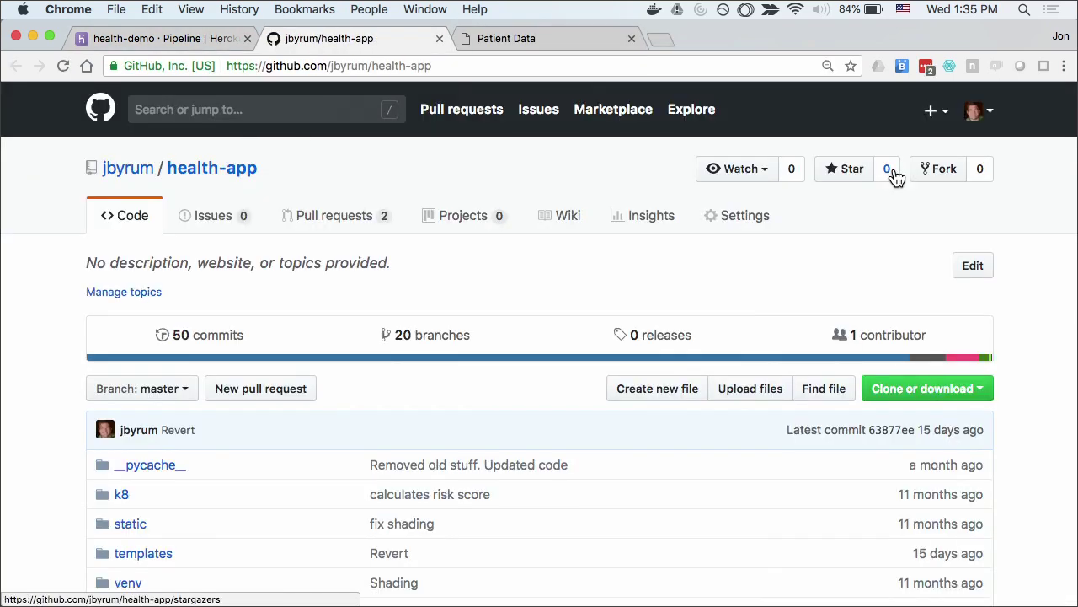
scroll(886, 183, down, 5)
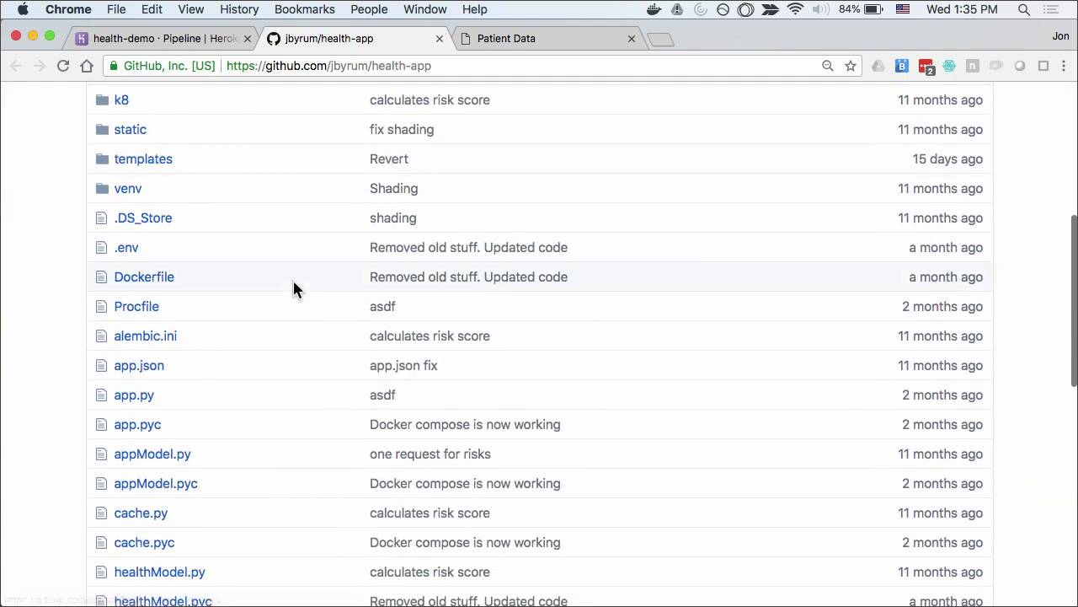
click(144, 162)
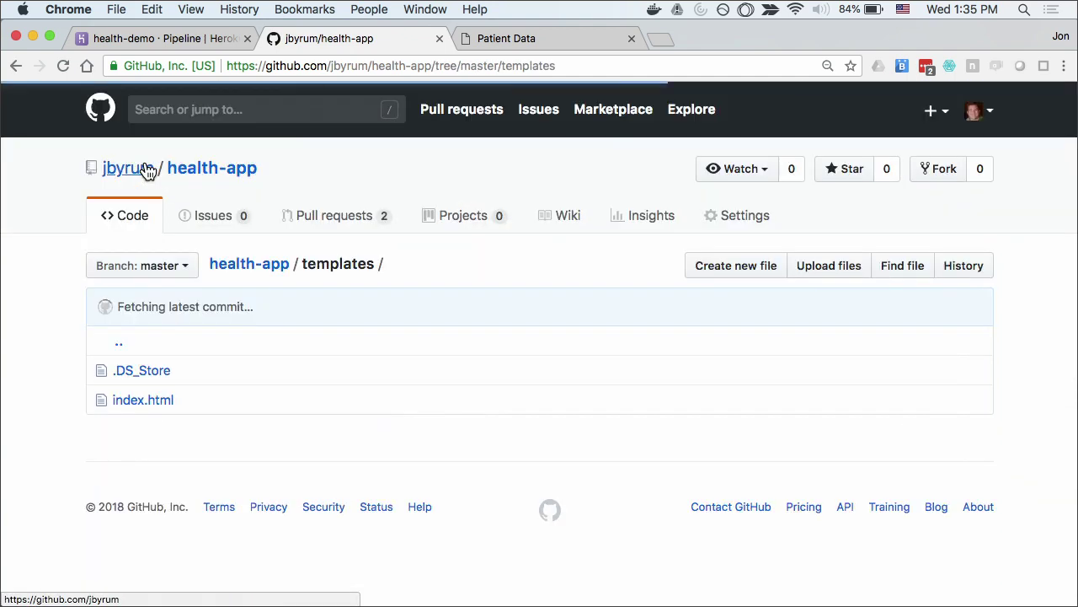
click(162, 402)
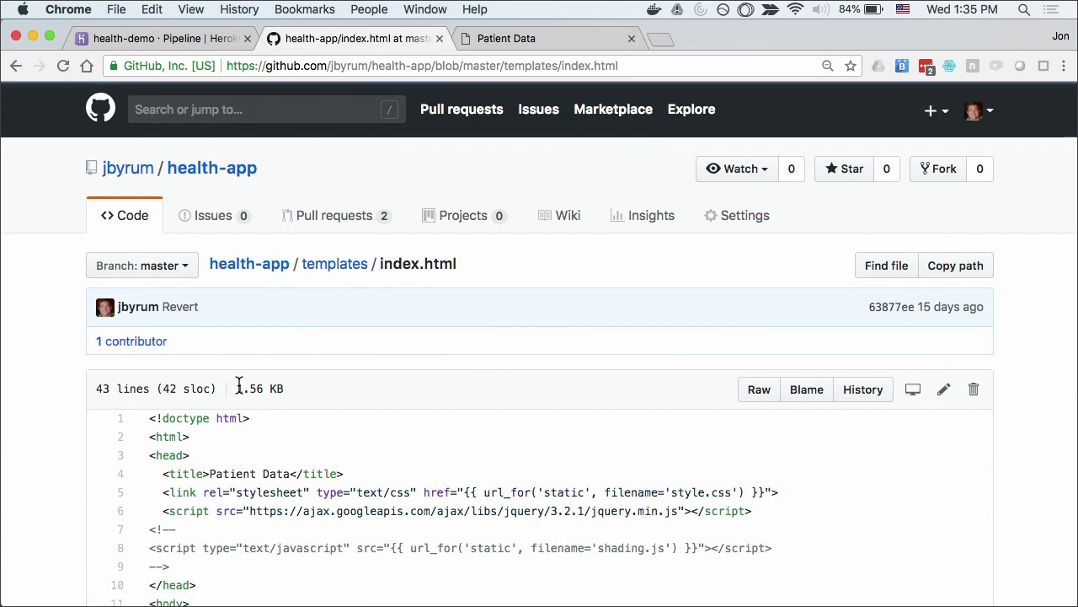
click(942, 390)
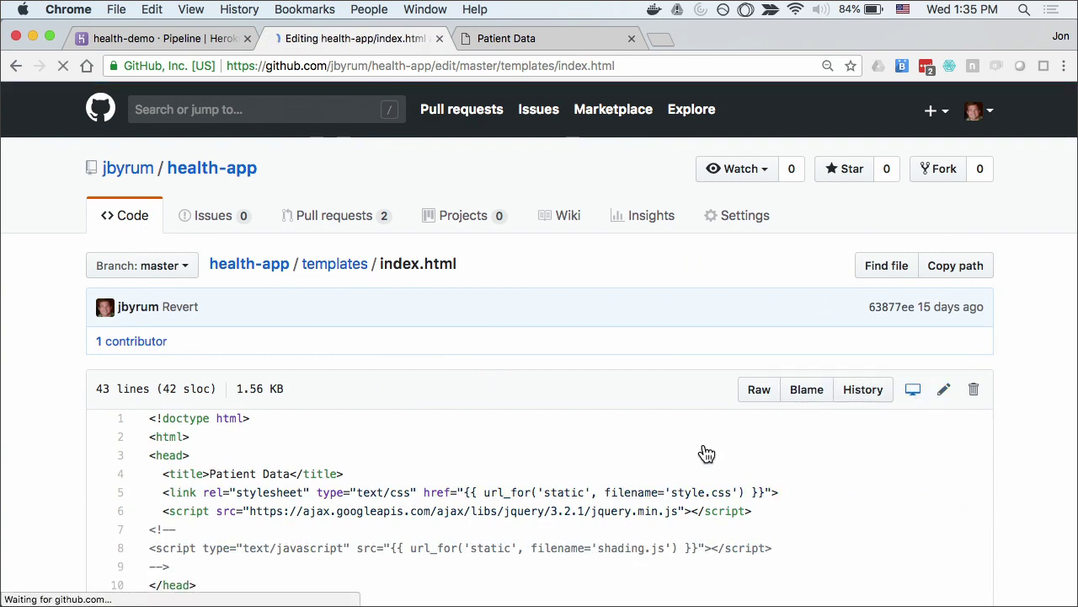
Step: Uncomment the shading.js script line in index.html by deleting the comment markers around it
click(168, 422)
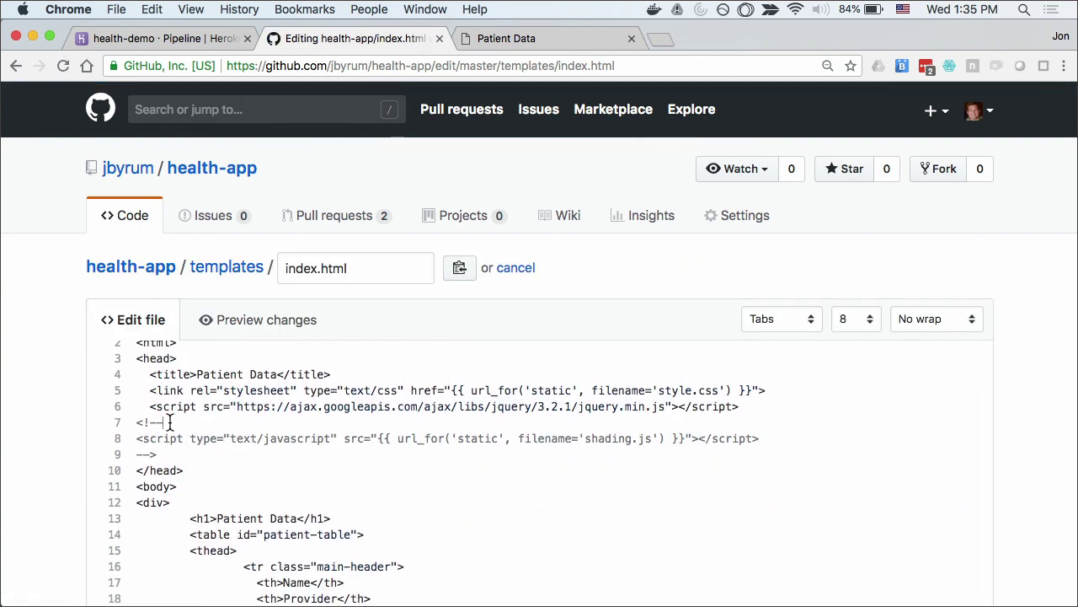
key(BackSpace)
key(BackSpace)
key(BackSpace)
key(BackSpace)
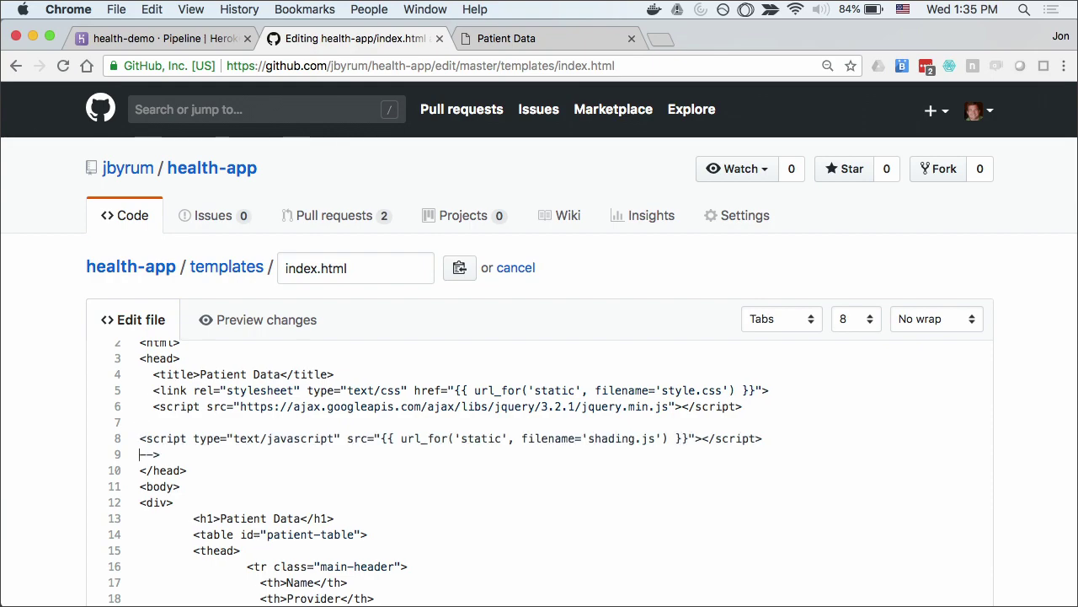
double_click(152, 454)
key(BackSpace)
key(BackSpace)
Step: Commit the edit to a new branch with the message "Color coding changes" and create a pull request from it
scroll(539, 344, down, 8)
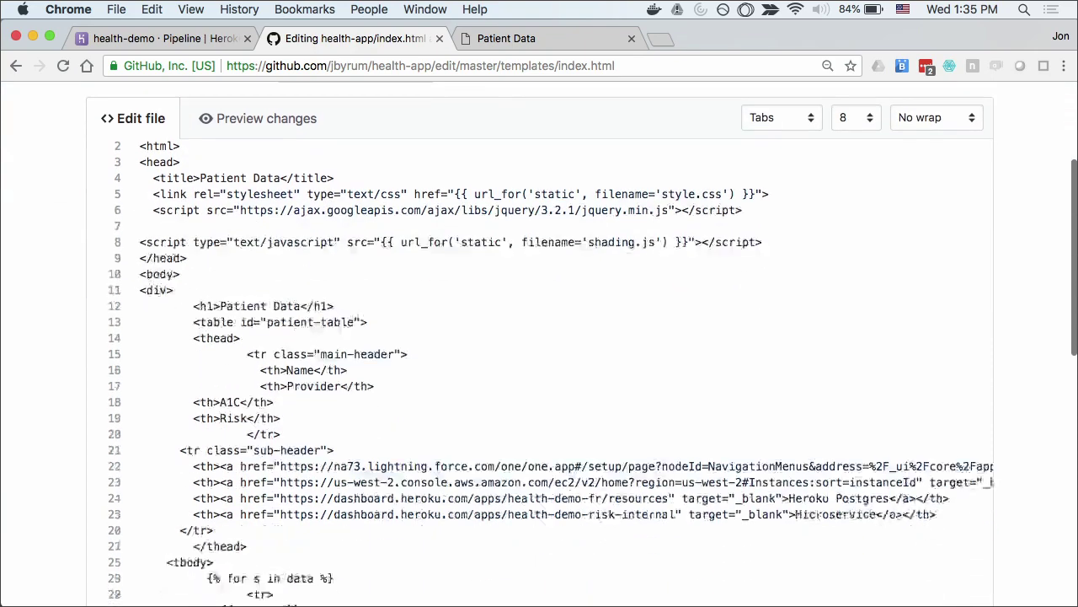
scroll(394, 463, down, 5)
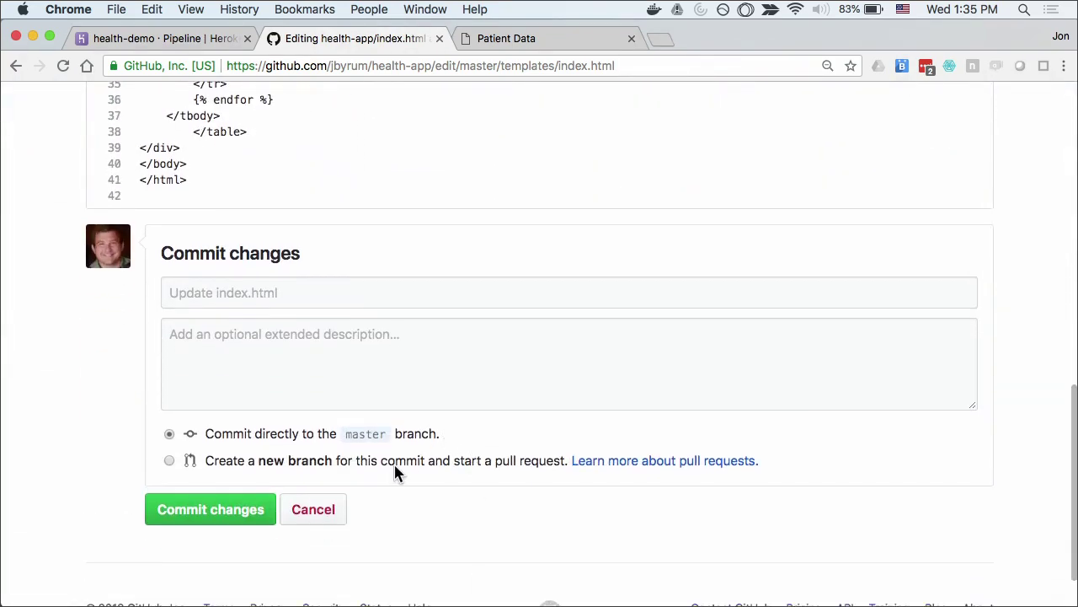
click(394, 462)
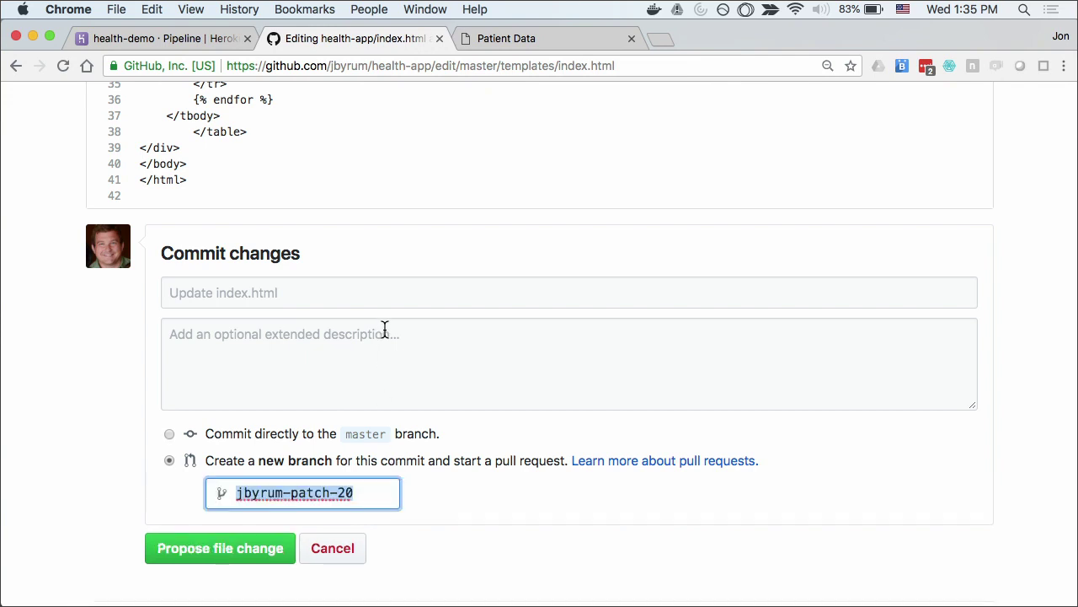
click(385, 287)
text(Col)
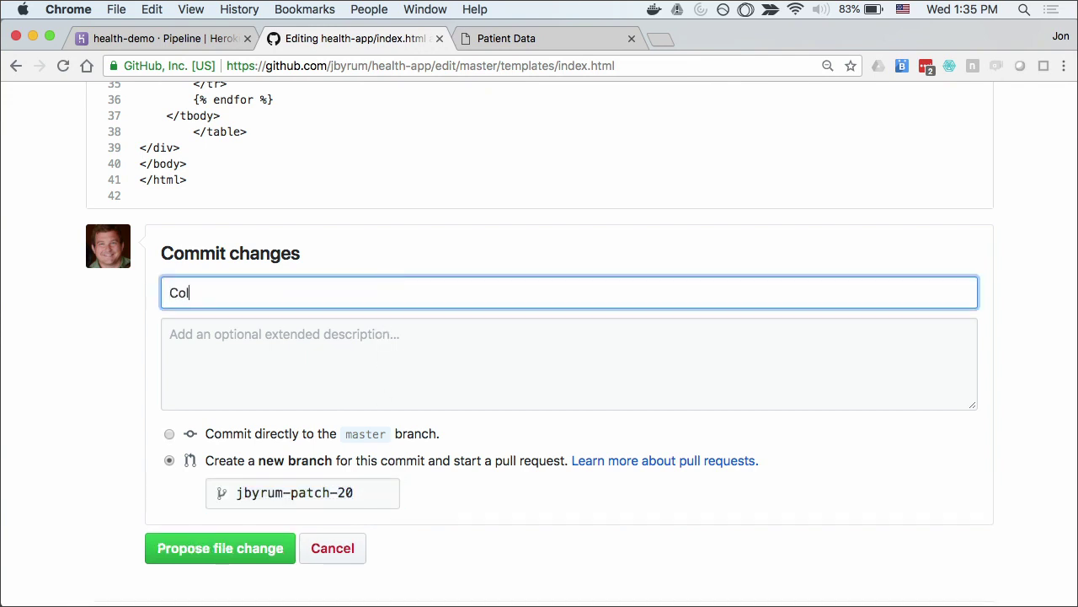
text(or coding changes)
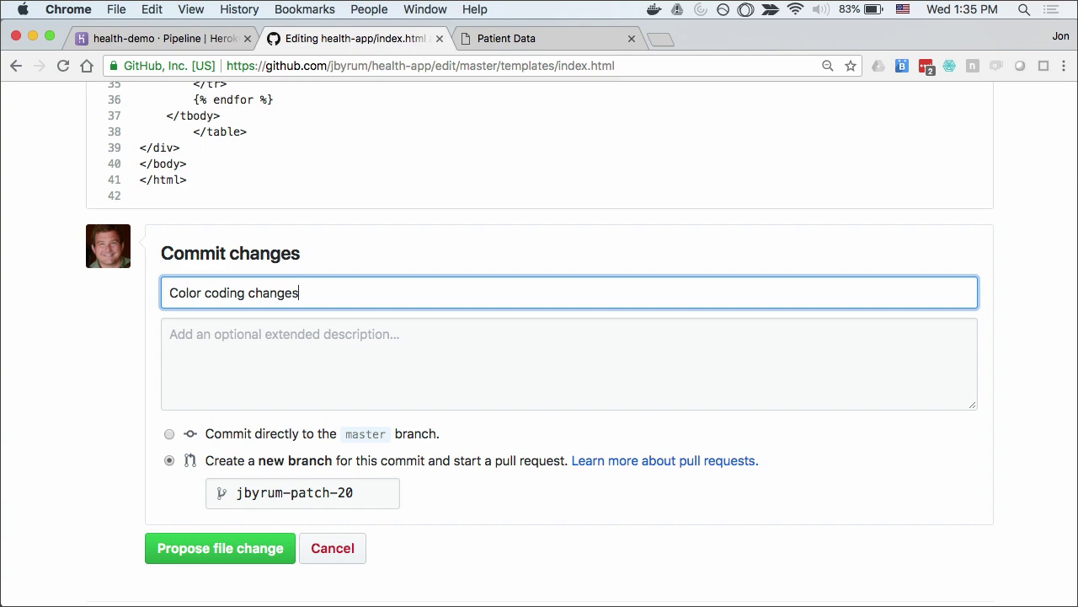
click(228, 563)
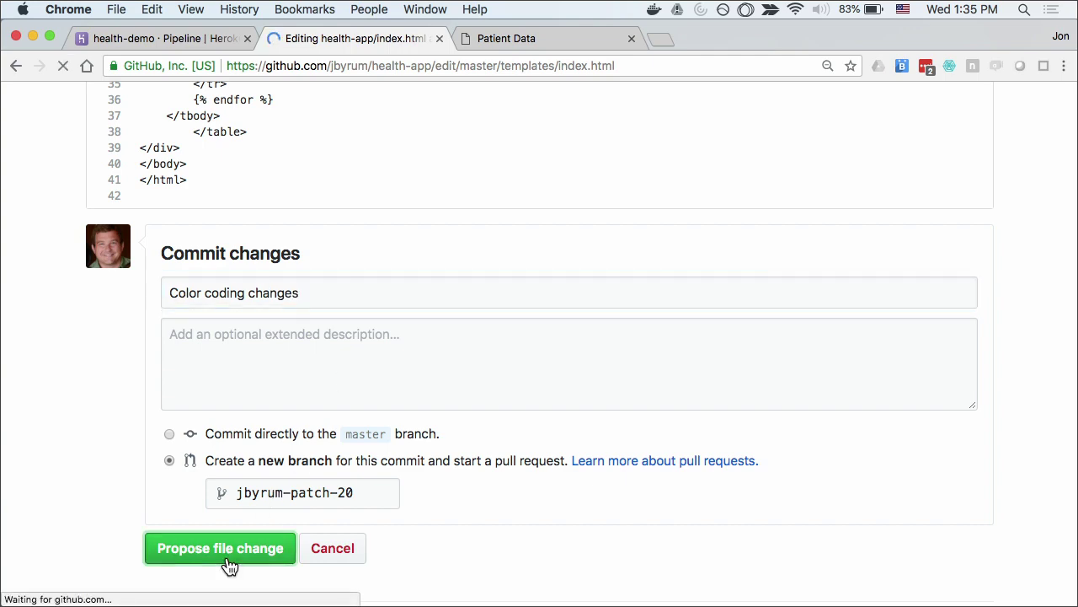
scroll(345, 387, down, 10)
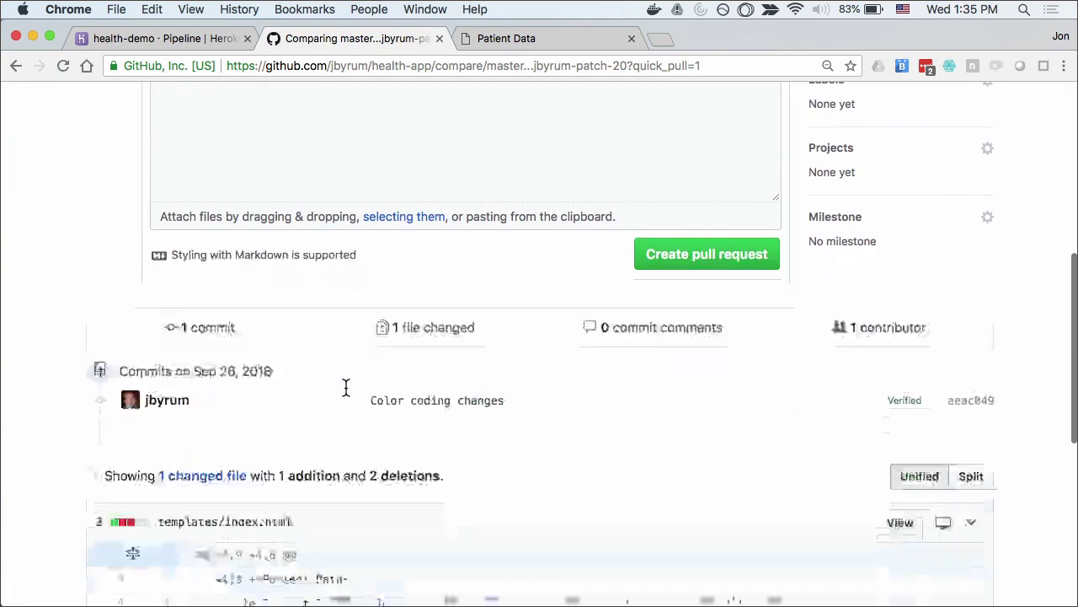
click(729, 193)
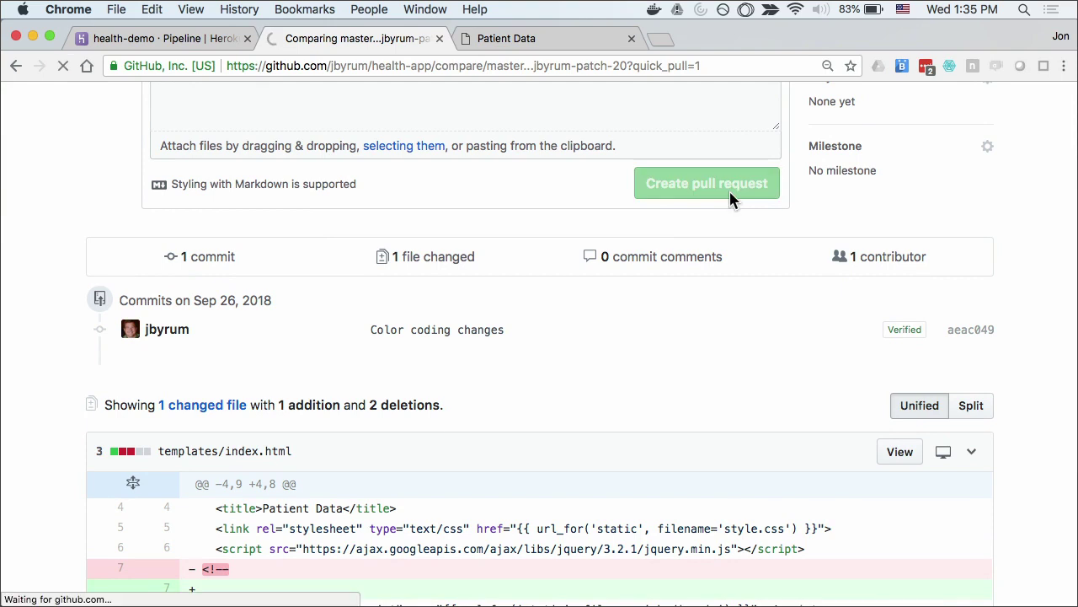
Step: Return to the Heroku pipeline and examine the build log of the review app being created for pull request #20
click(212, 46)
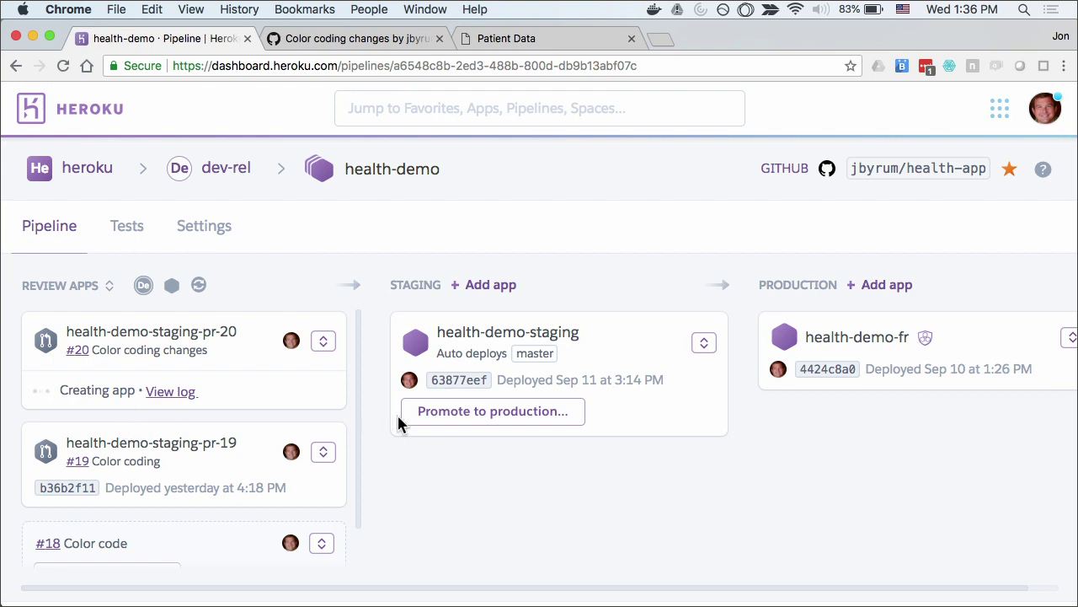
click(171, 392)
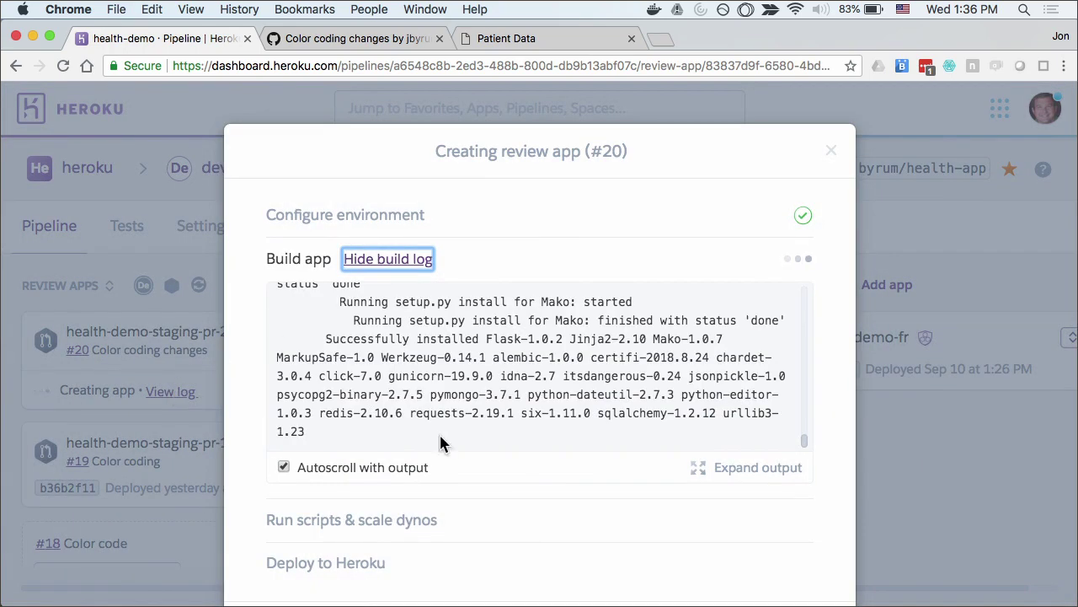
scroll(440, 435, up, 10)
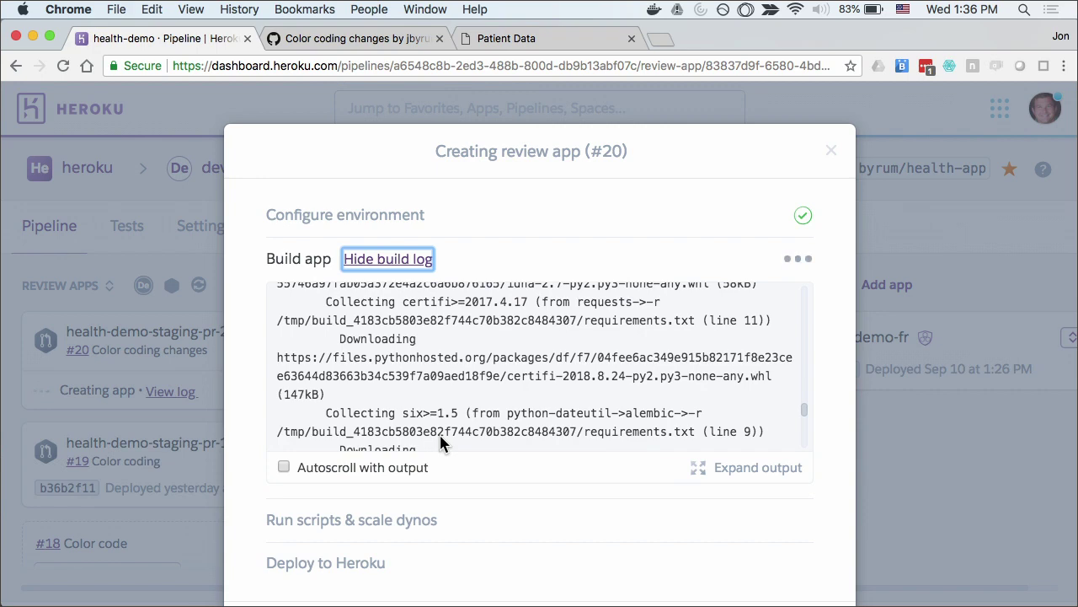
click(831, 154)
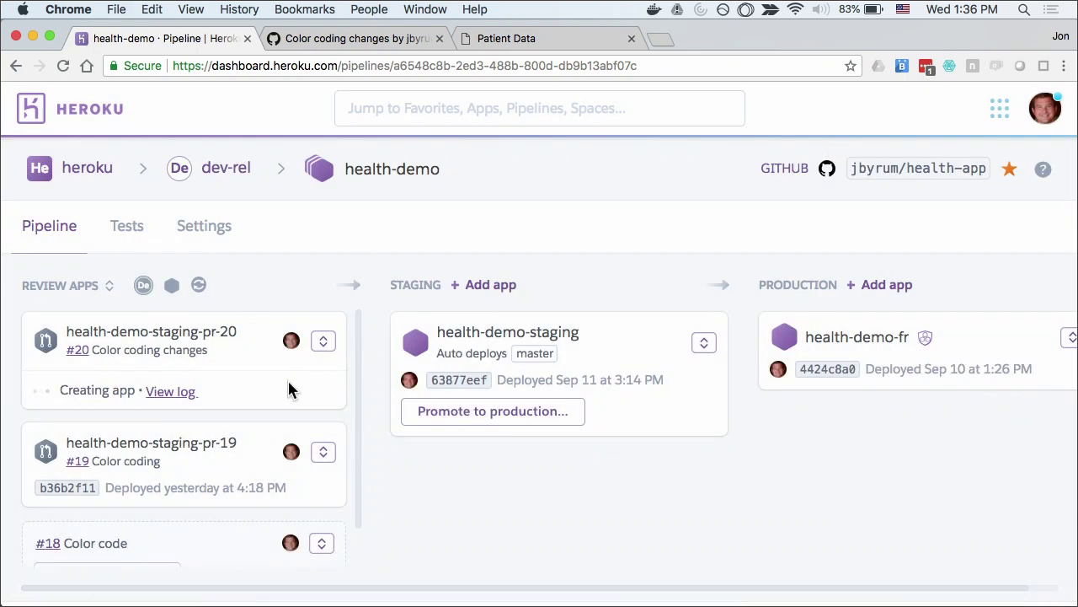
Step: Open the health-demo-staging-pr-20 review app in the browser, inspect its patient table and URL, and close it
click(324, 453)
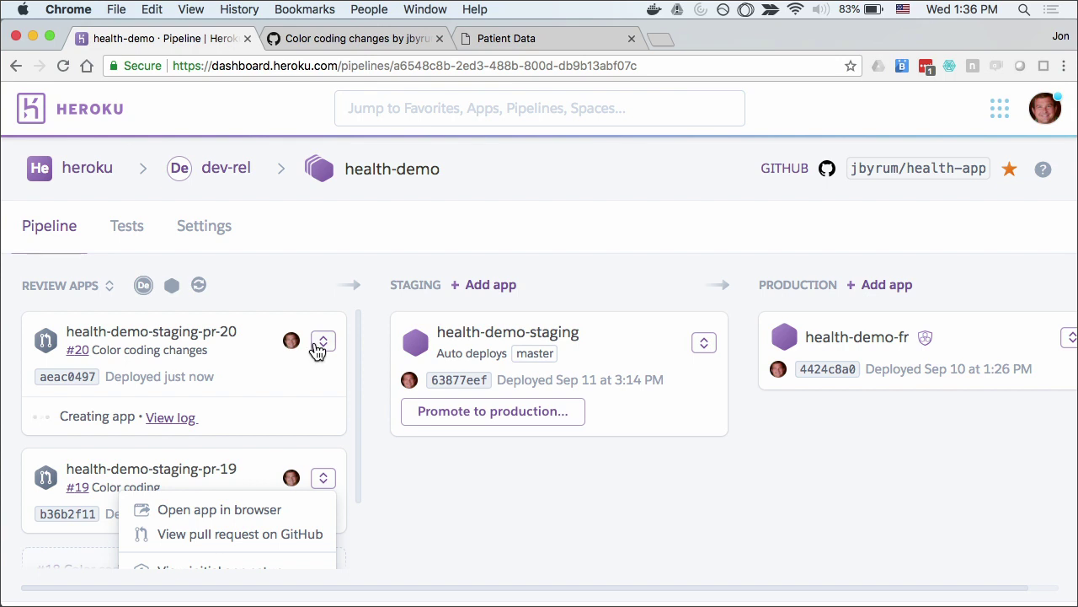
click(318, 349)
click(289, 376)
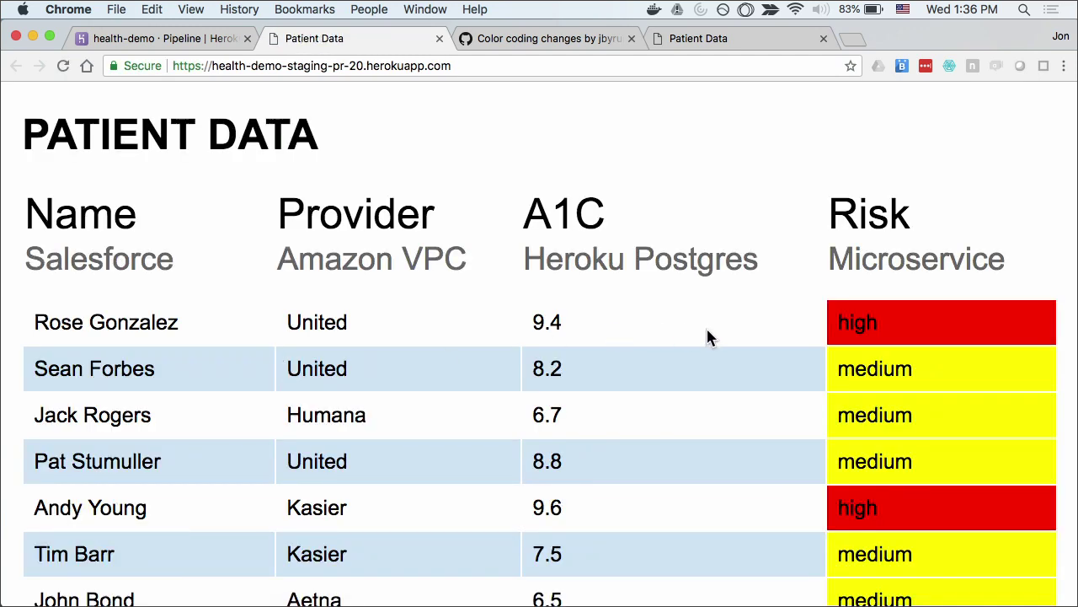
click(530, 65)
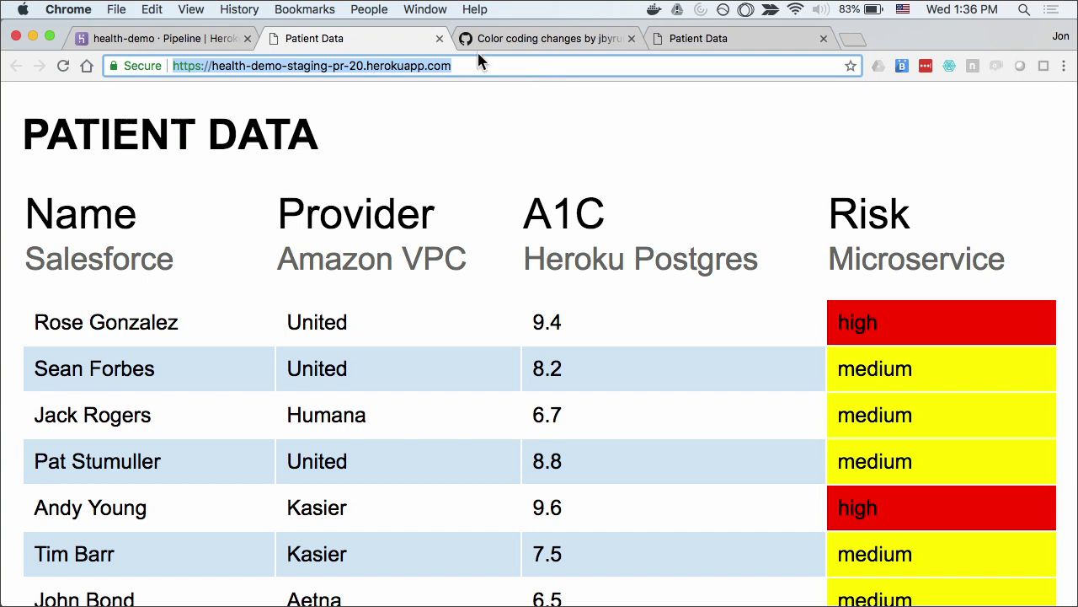
click(439, 38)
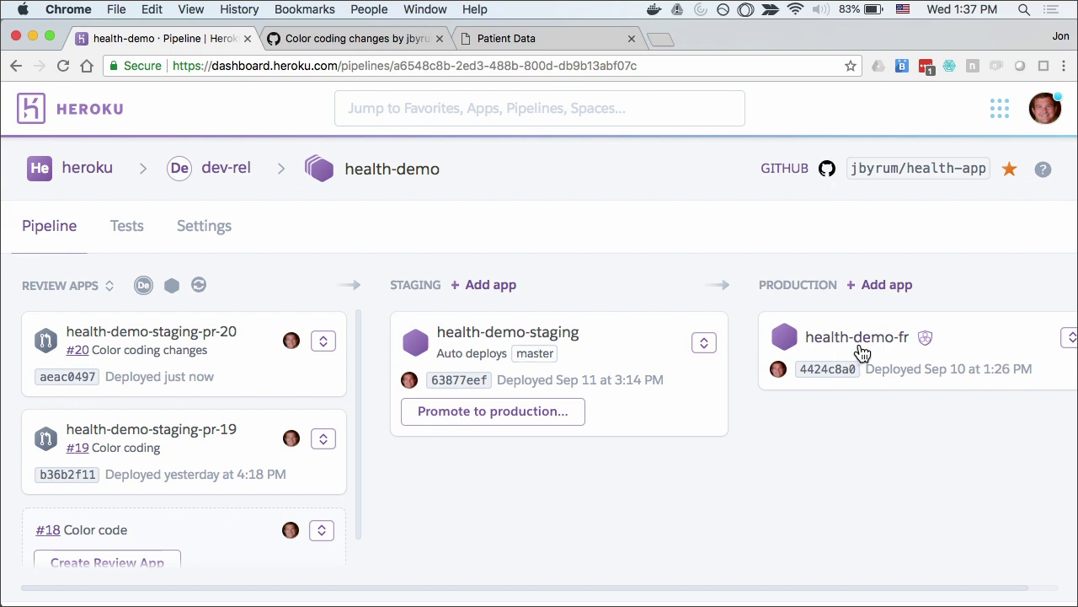
Step: Open the Private Space hosting the production app health-demo-fr and view its network settings
drag(768, 37, 765, 35)
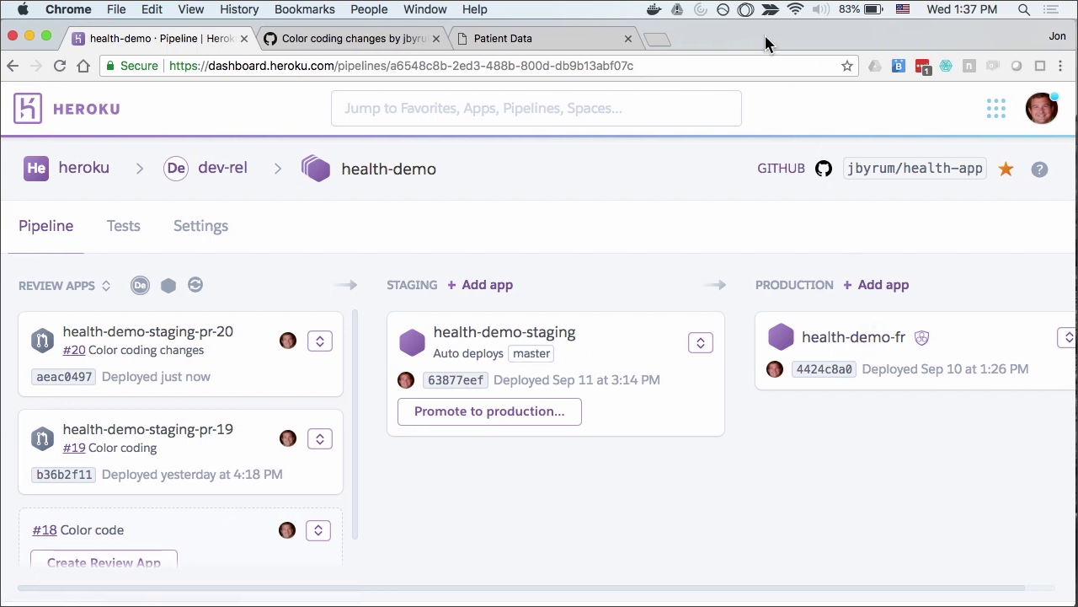
click(923, 341)
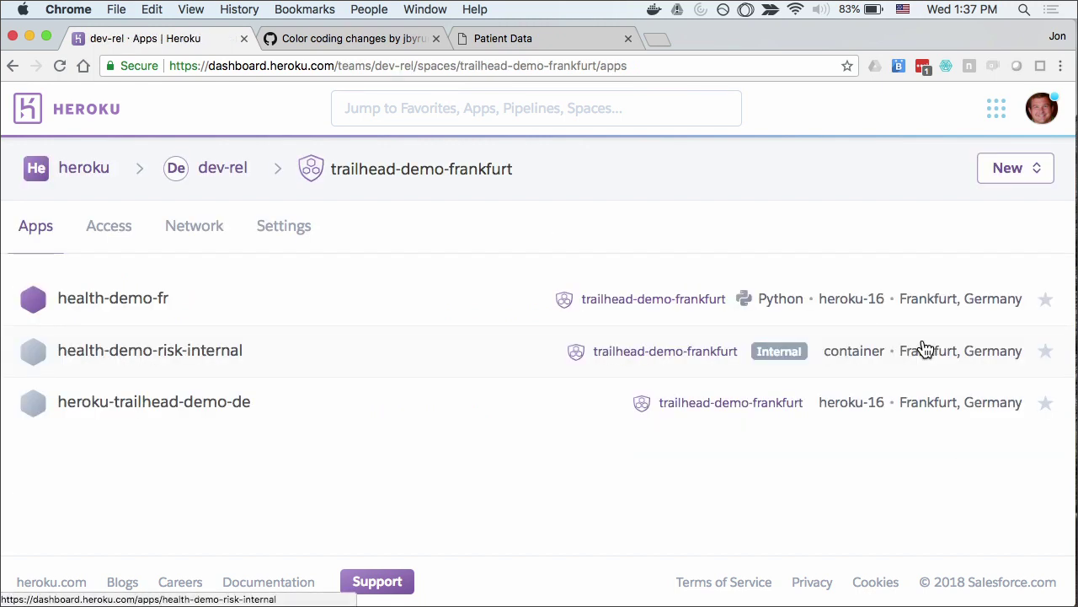
click(208, 234)
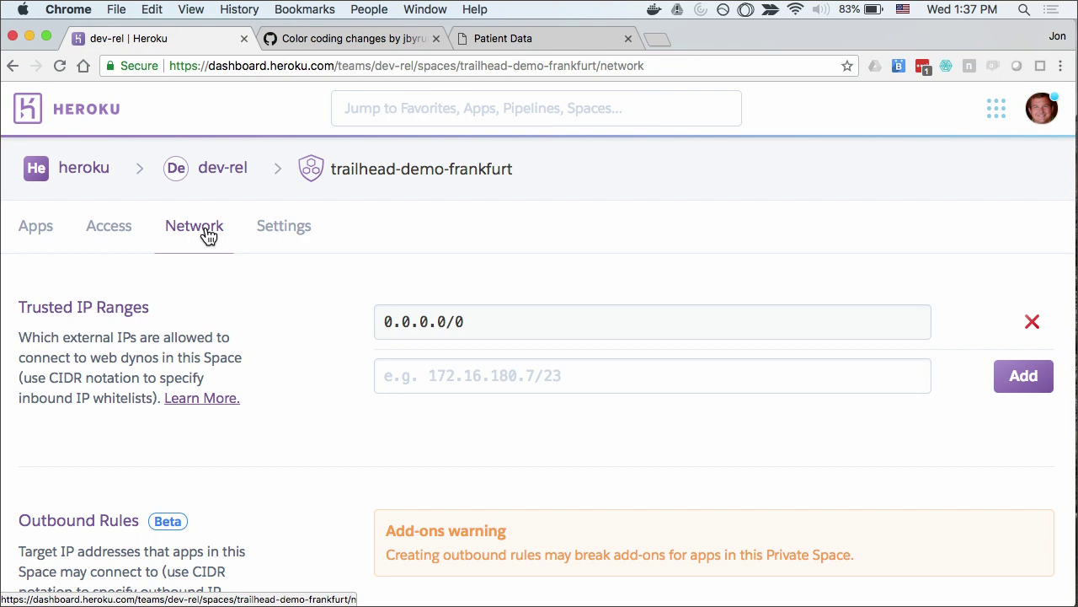
click(316, 40)
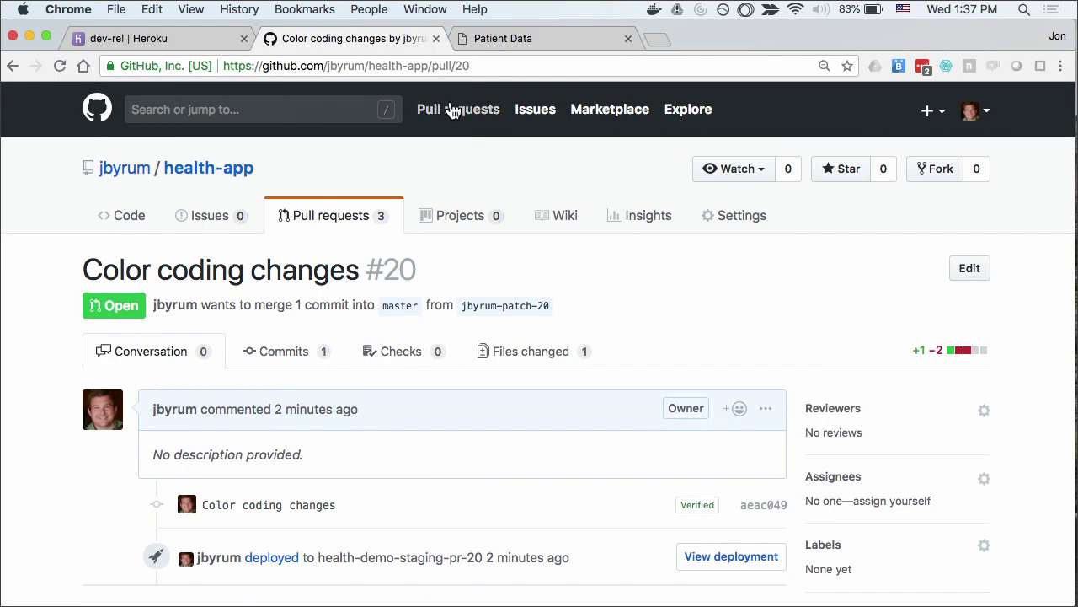
click(458, 64)
text(health)
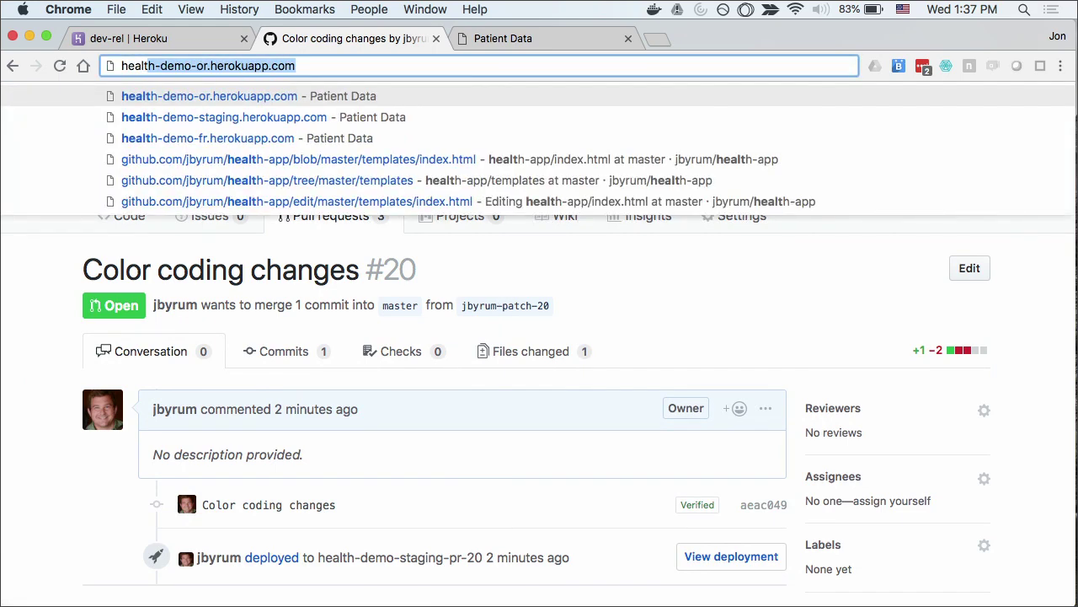
key(BackSpace)
key(BackSpace)
key(BackSpace)
key(BackSpace)
key(BackSpace)
text(d)
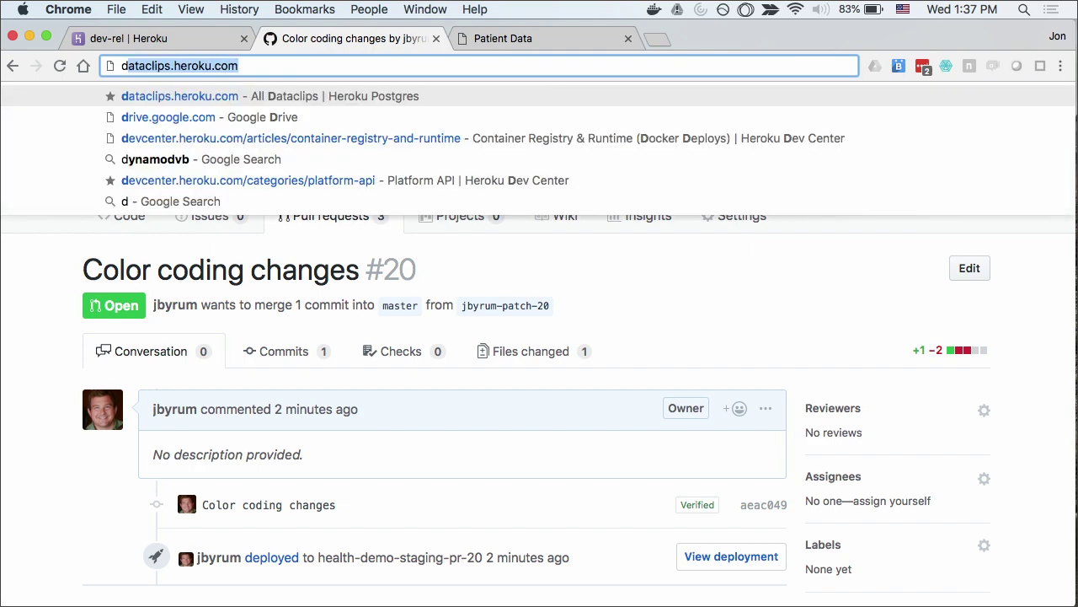
key(BackSpace)
key(BackSpace)
click(213, 44)
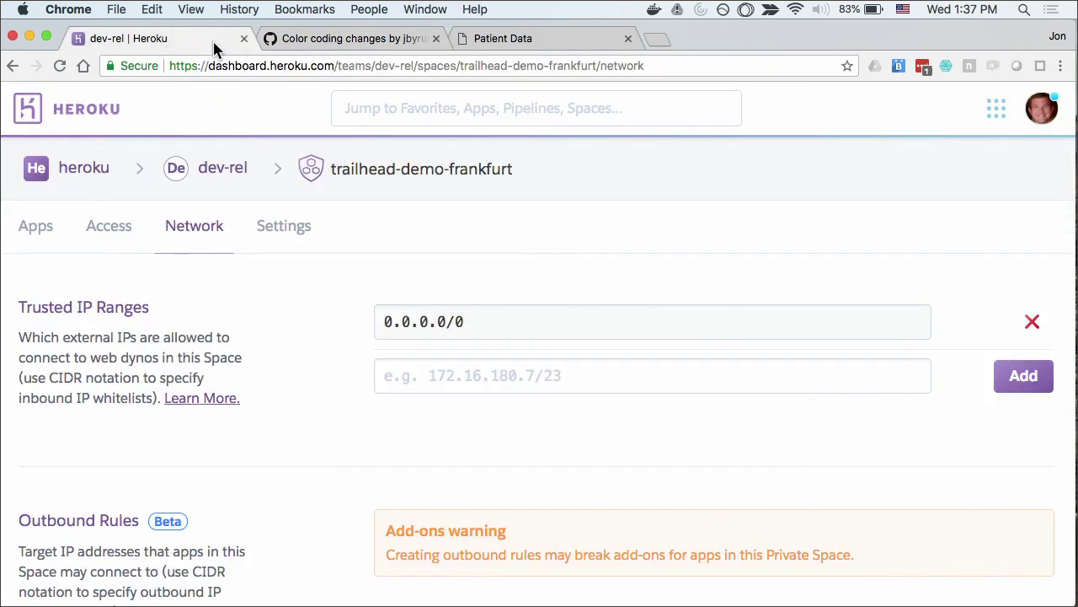
Step: Open dashboard.heroku.com in a new browser tab
key(super+t)
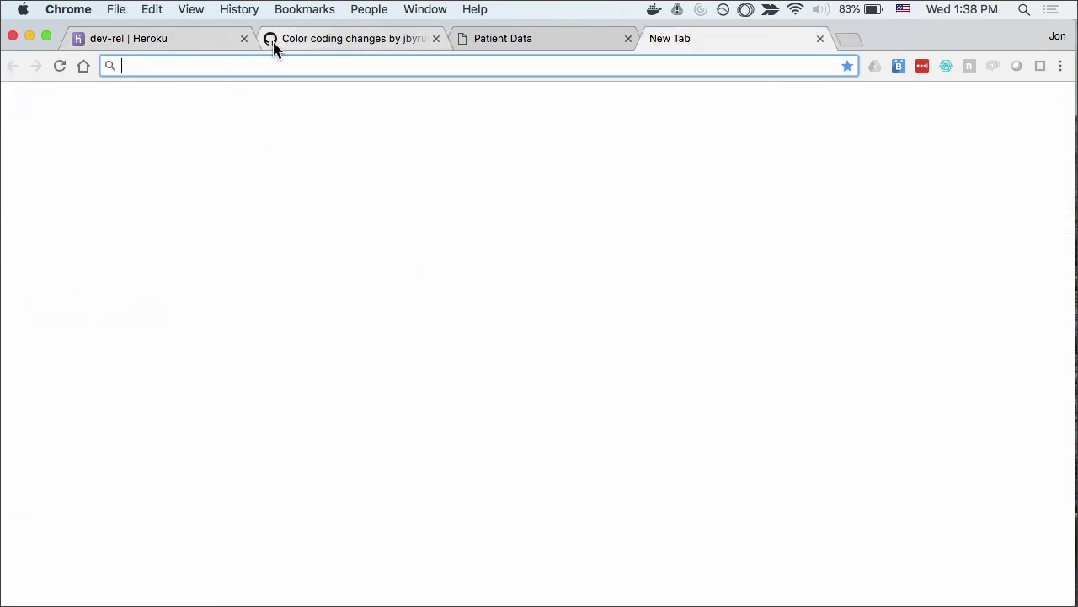
text(dashboard.heroku.com)
key(Return)
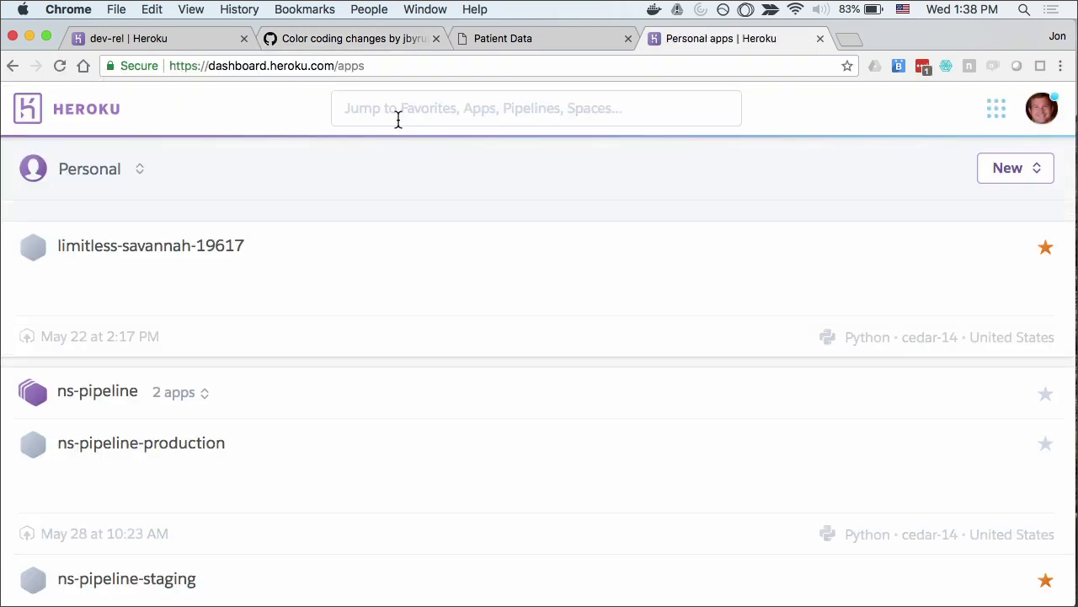
Step: Find the health-demo pipeline by searching the dashboard and open its production app health-demo-fr in the browser
click(397, 119)
text(heat)
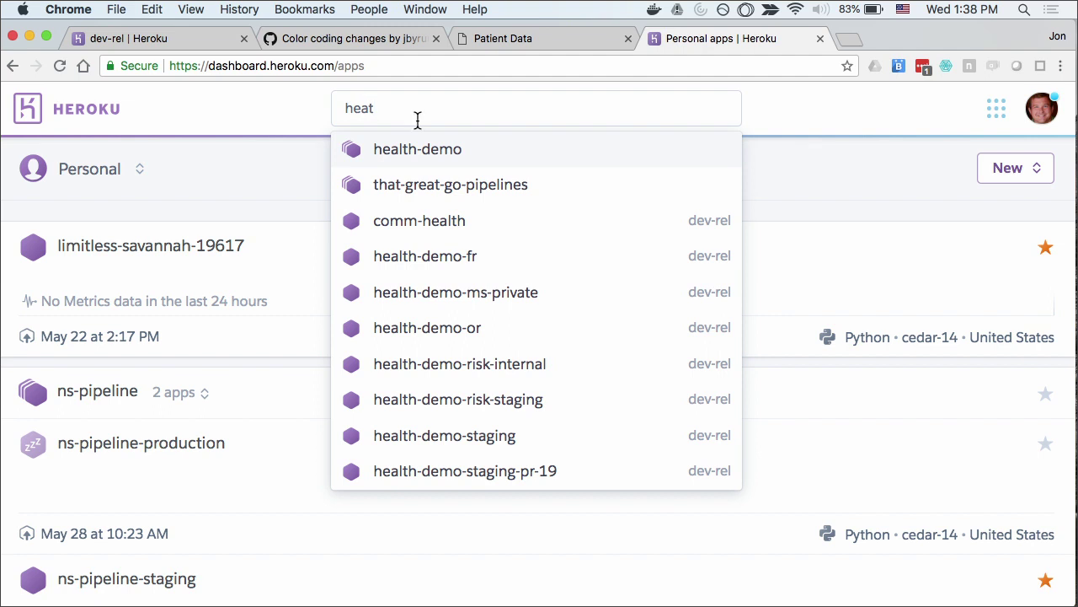
click(433, 156)
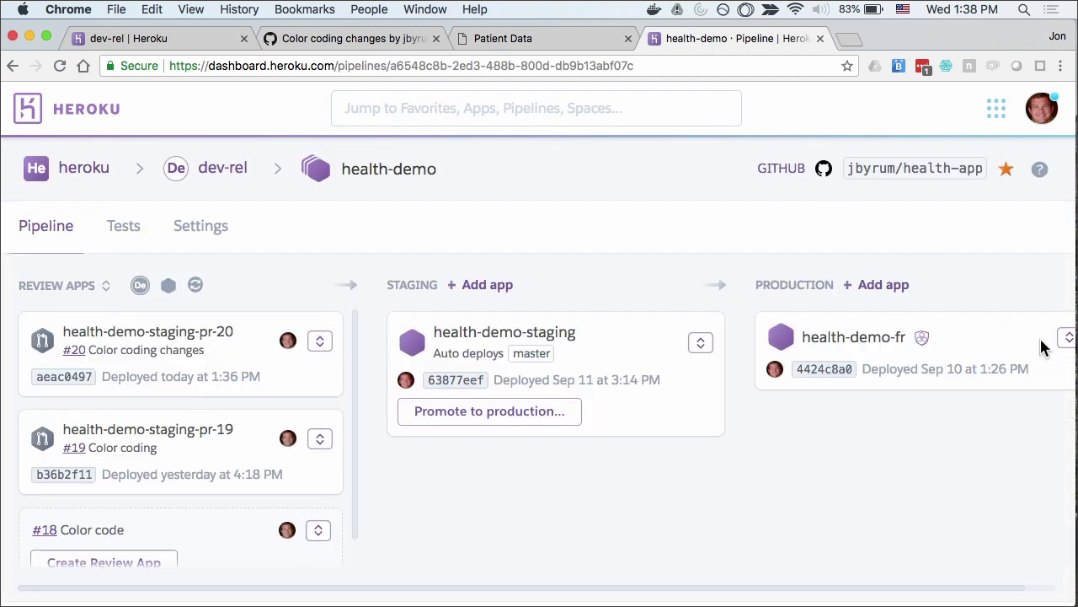
click(1064, 338)
click(999, 377)
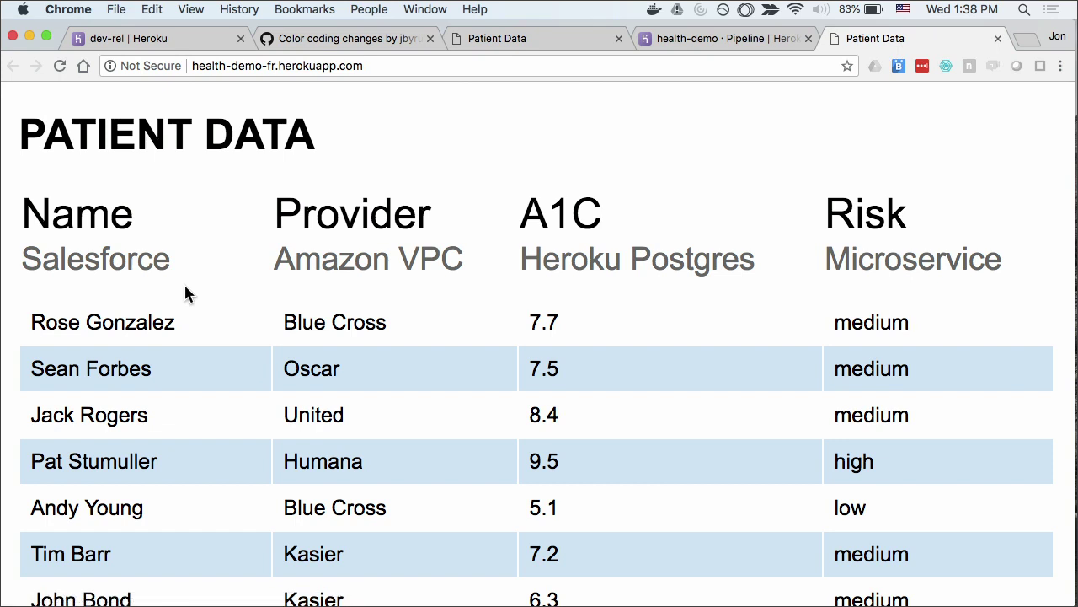
Step: Compare the Salesforce connected app's trusted IP range with the outbound IPs of the trailhead-demo-frankfurt Private Space
click(131, 269)
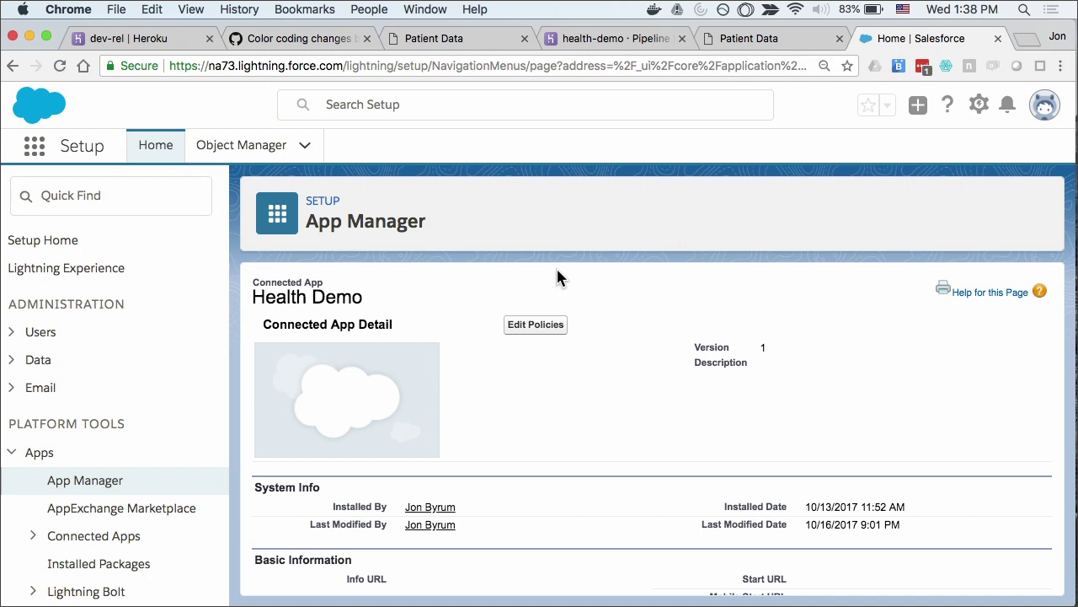
scroll(556, 267, down, 10)
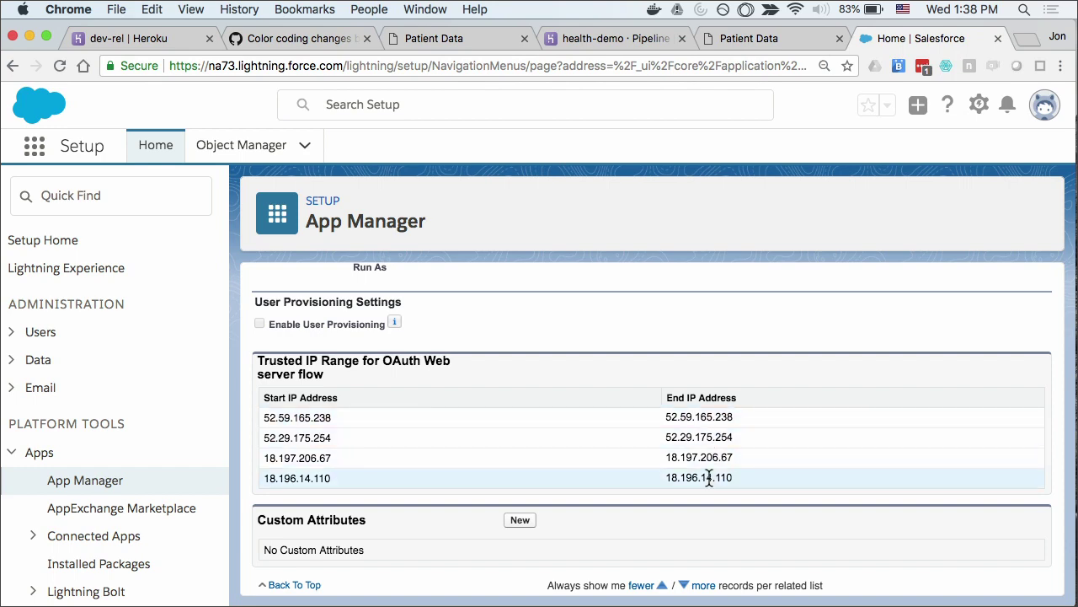
click(89, 33)
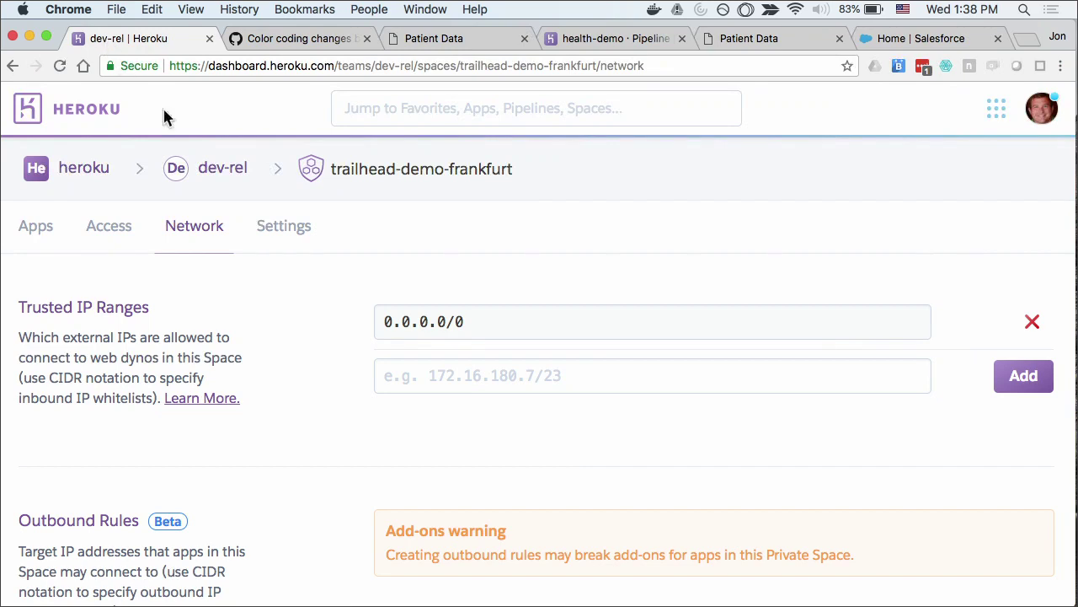
scroll(294, 268, down, 10)
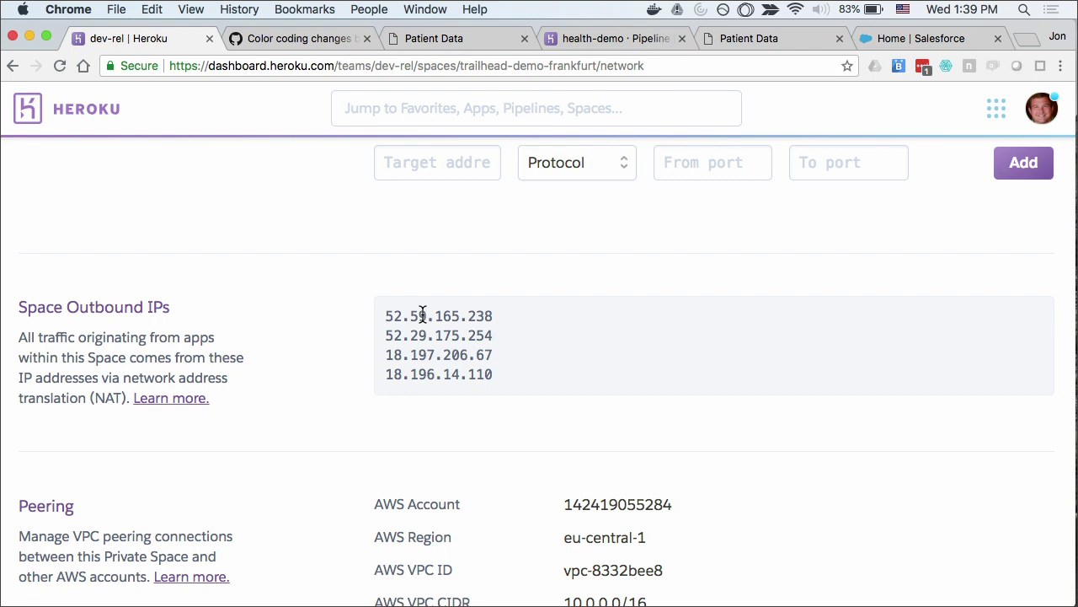
Step: Follow the production app's Amazon VPC link to the EC2 instances and inspect the mongodb instance's VPC ID
click(726, 39)
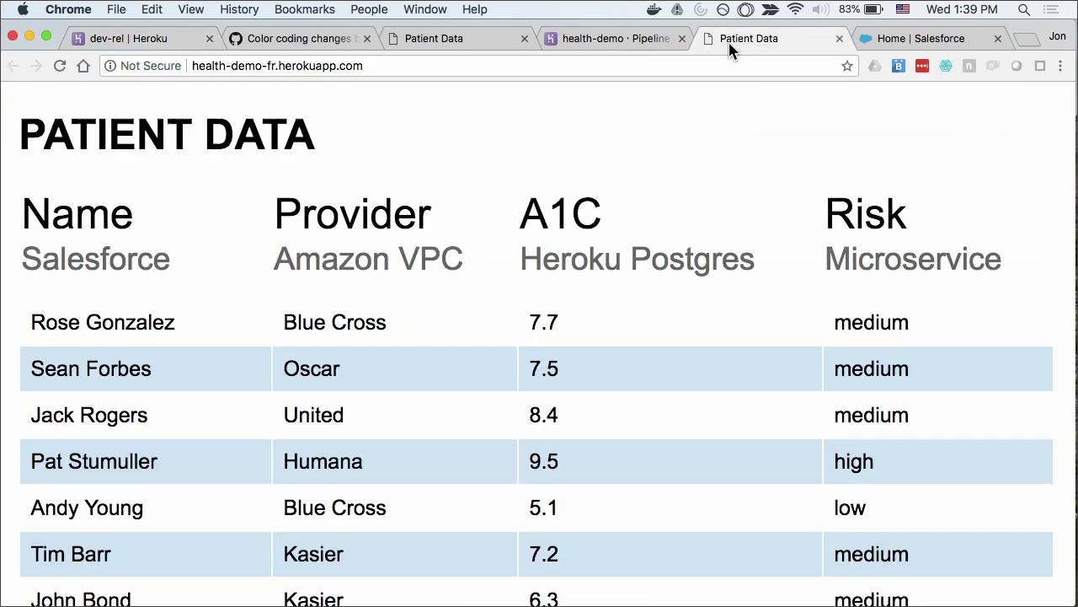
click(358, 269)
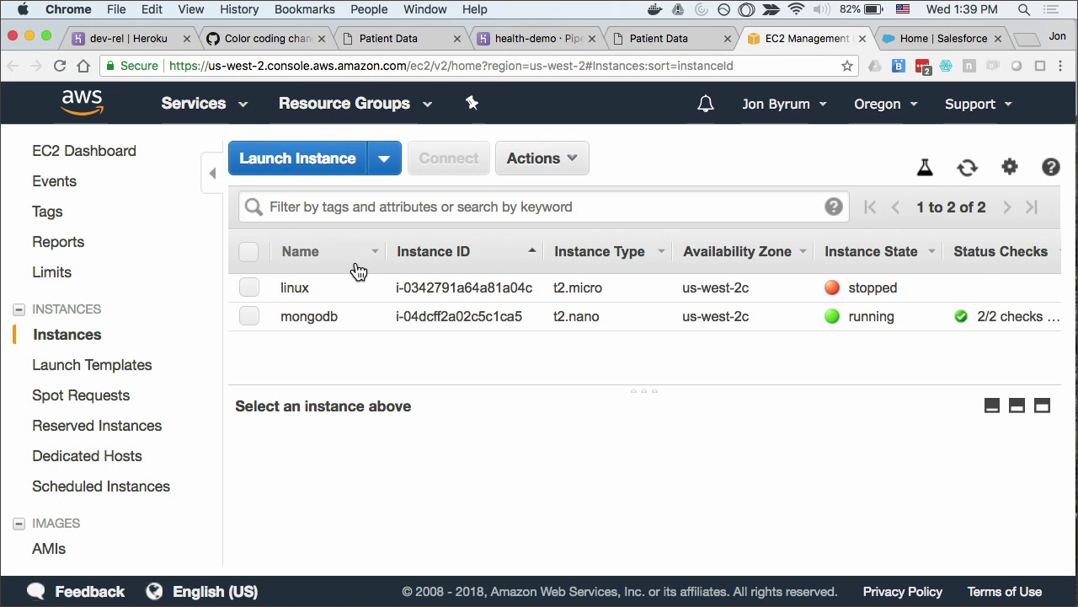
click(442, 313)
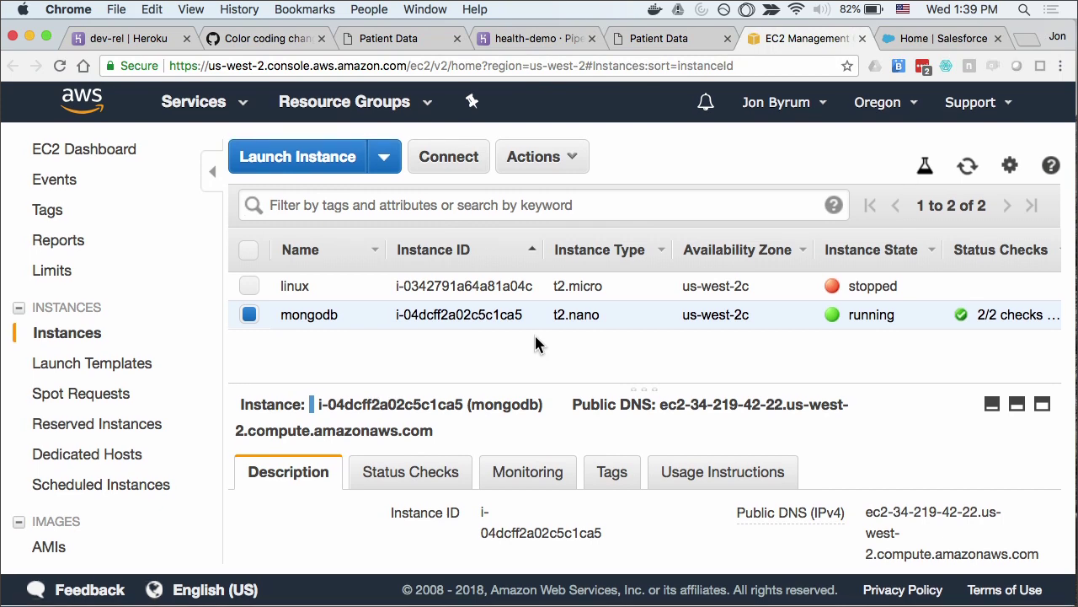
scroll(621, 466, down, 10)
scroll(623, 469, up, 3)
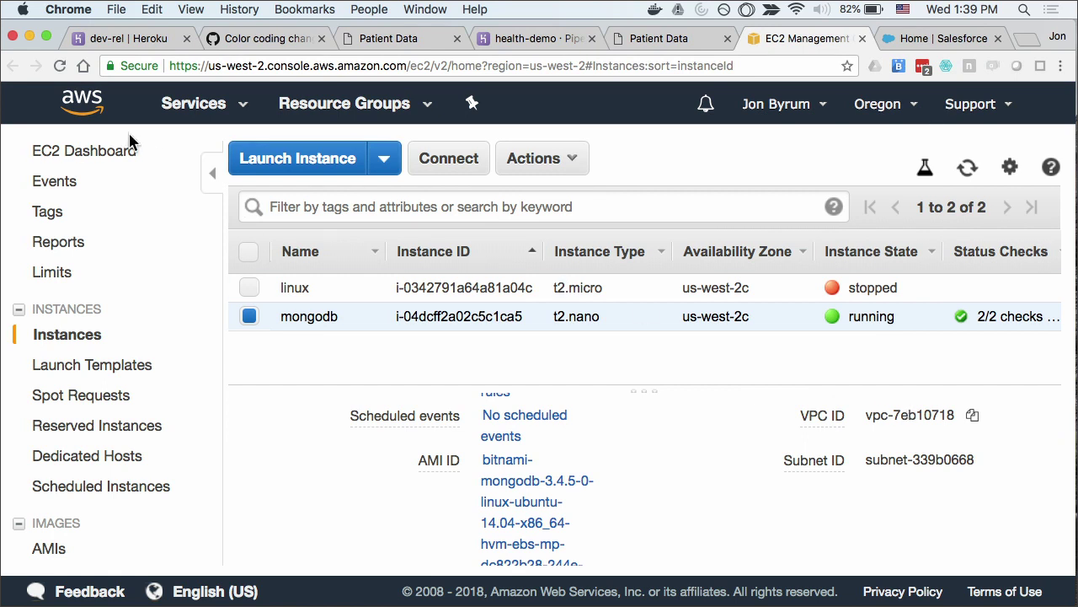
Step: Examine the VPC peerings in the trailhead-demo-frankfurt Private Space's network settings
click(128, 47)
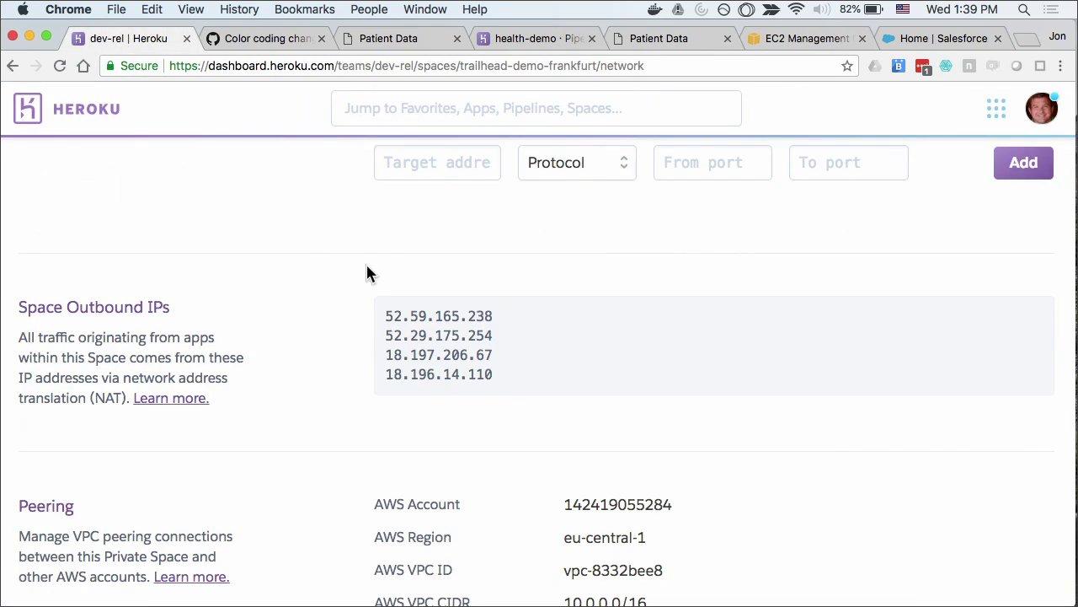
scroll(366, 272, down, 5)
scroll(366, 272, down, 1)
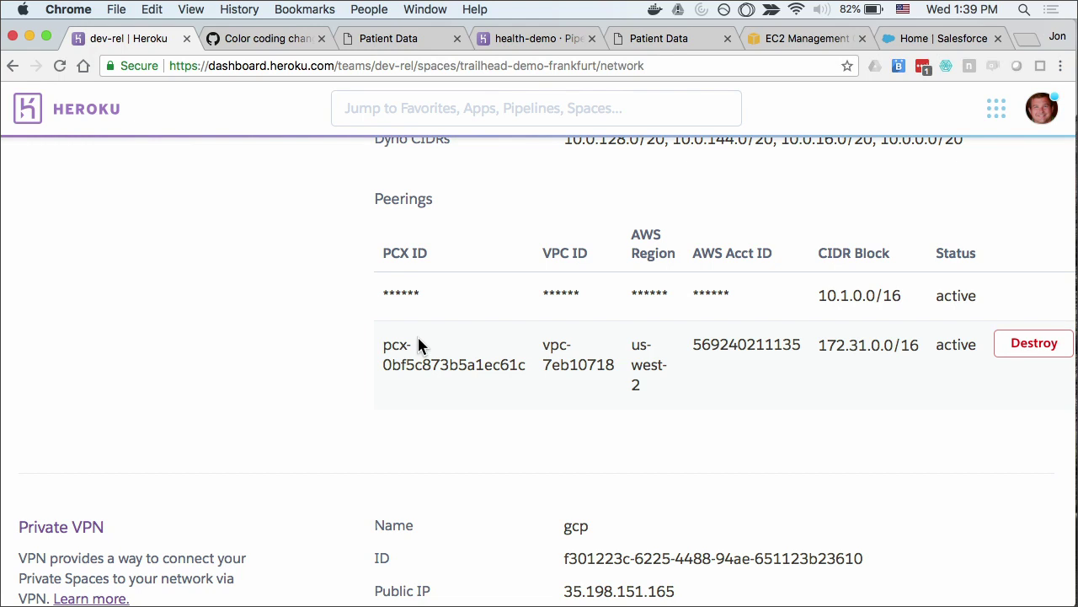
Step: Follow the Heroku Postgres link on the Patient Data page and inspect the health-demo-fr app's dynos and add-ons
click(371, 42)
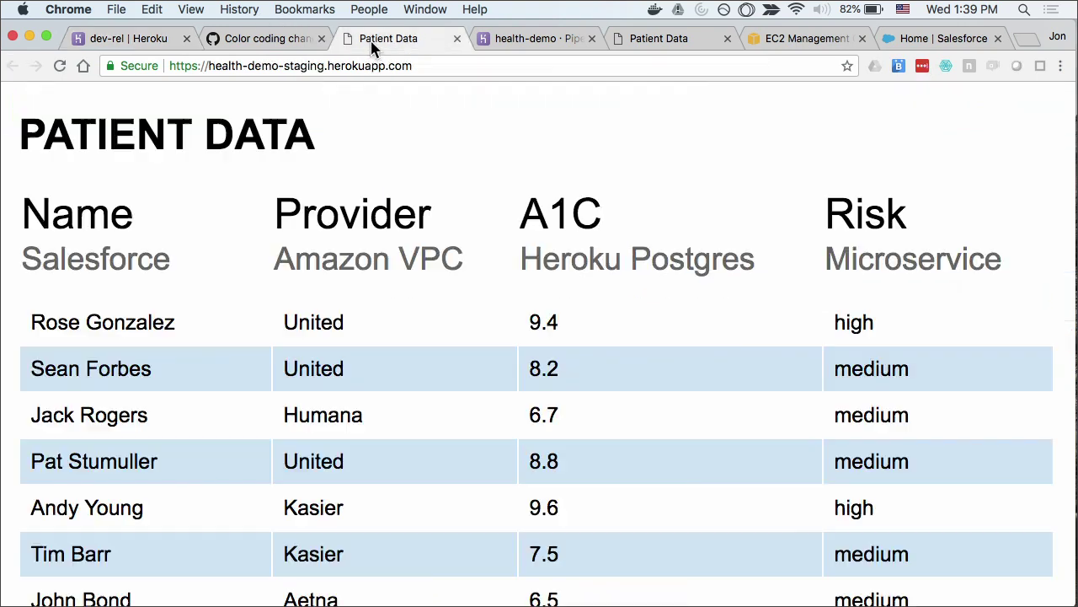
click(649, 257)
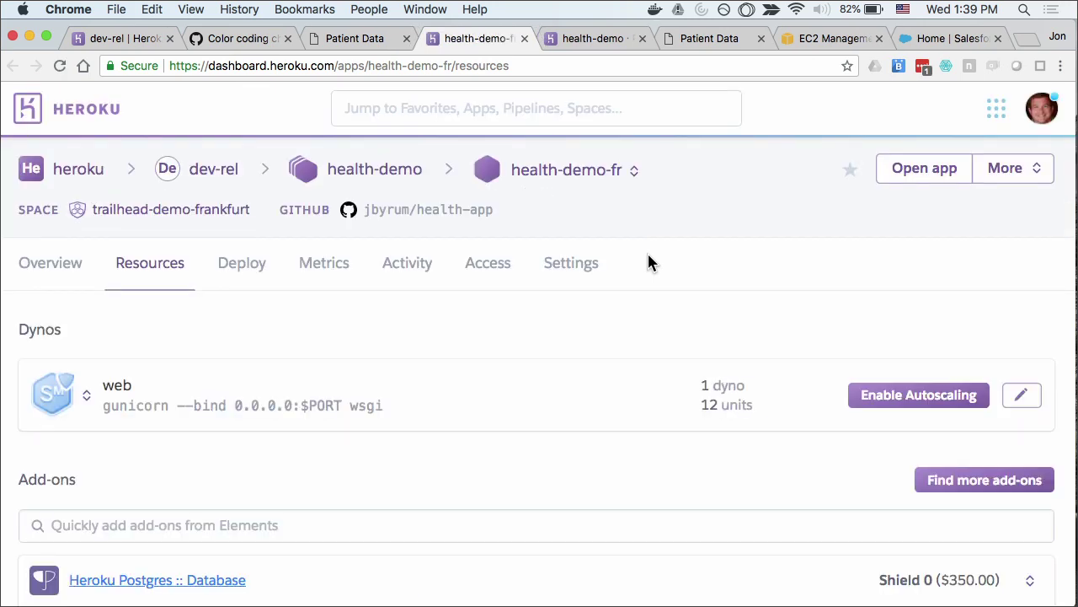
scroll(507, 367, down, 2)
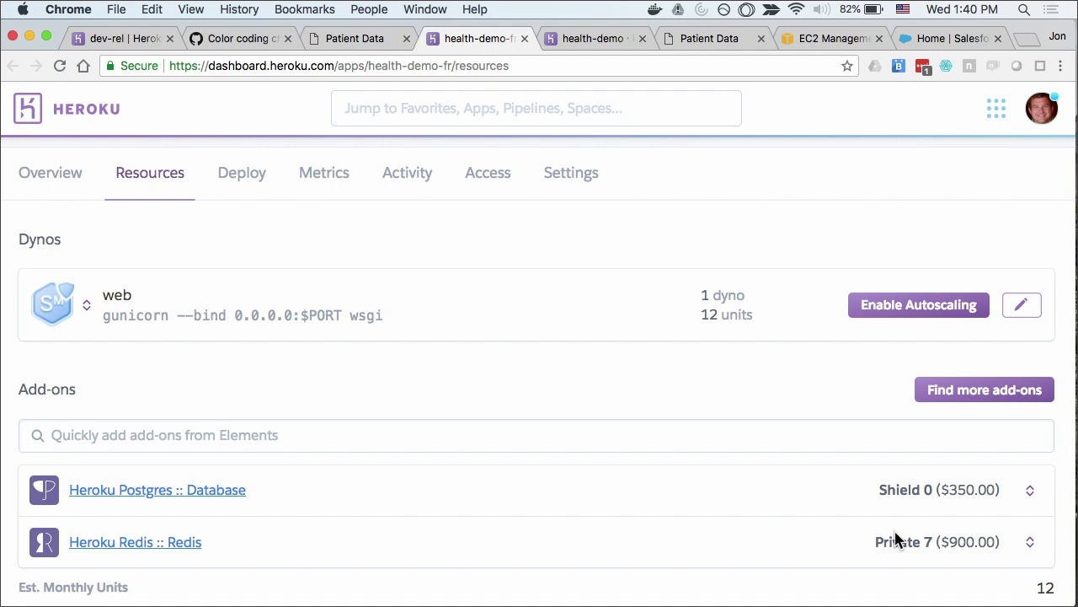
Step: Revisit the trailhead-demo-frankfurt network settings and return to the health-demo pipeline
click(375, 42)
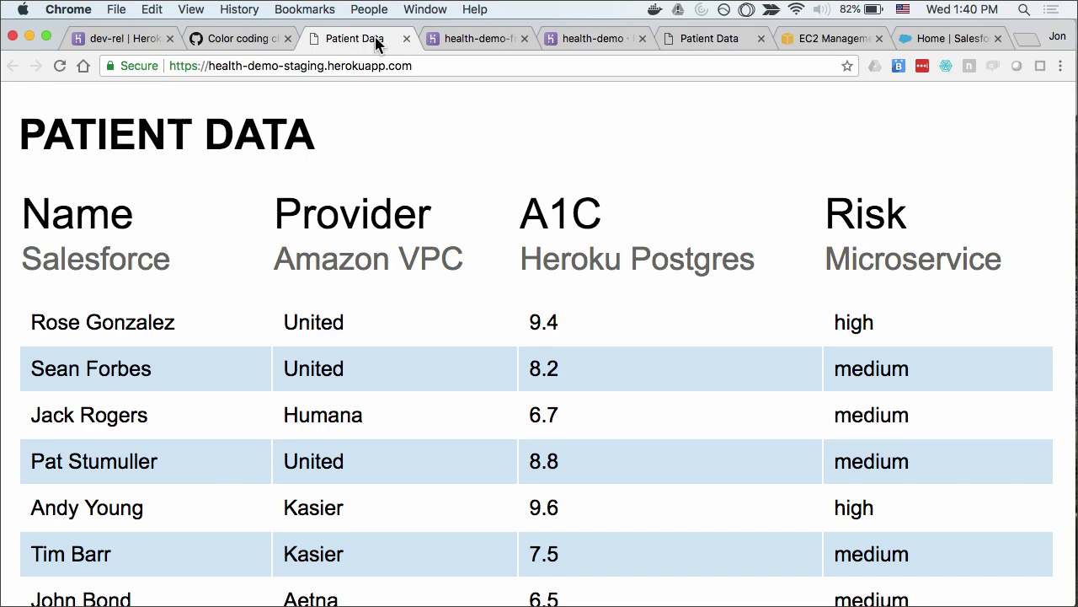
click(109, 37)
scroll(593, 228, up, 10)
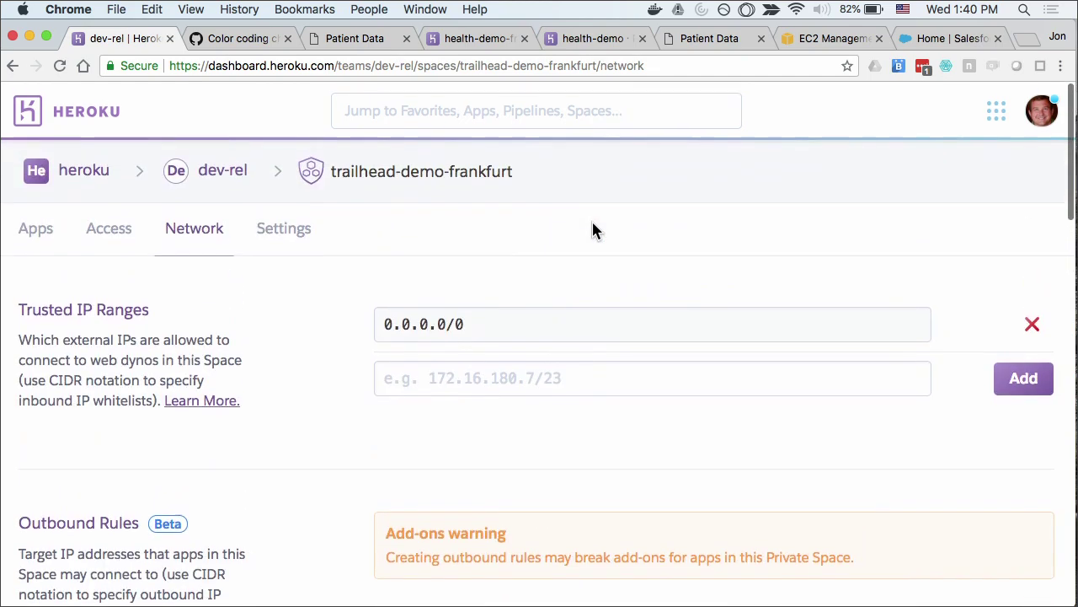
click(493, 38)
click(580, 39)
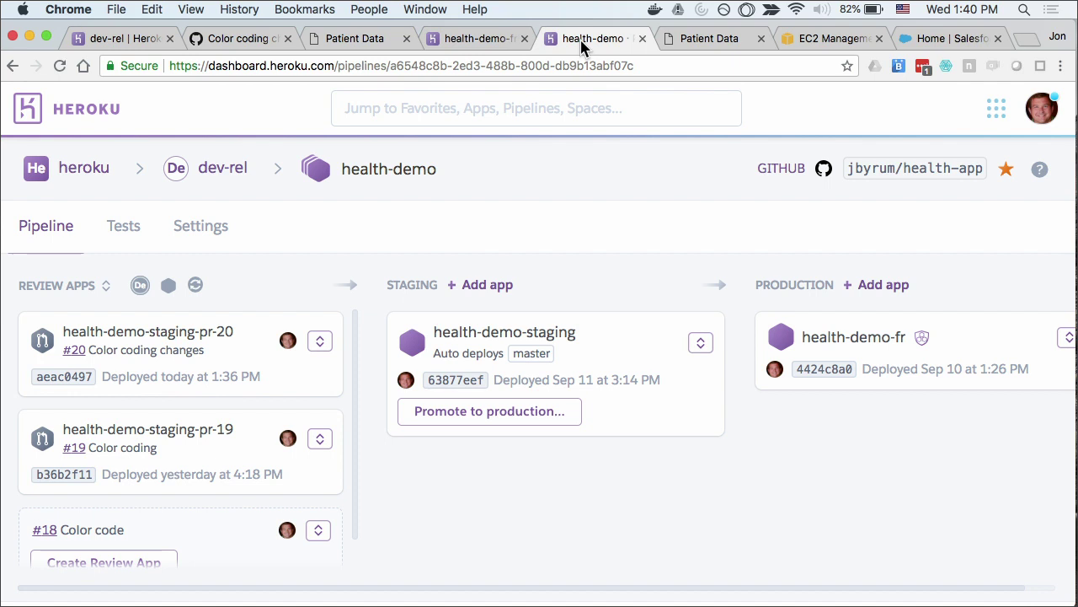
Step: Start a new Private Space for the dev-rel team and name it health-demo-to
click(224, 168)
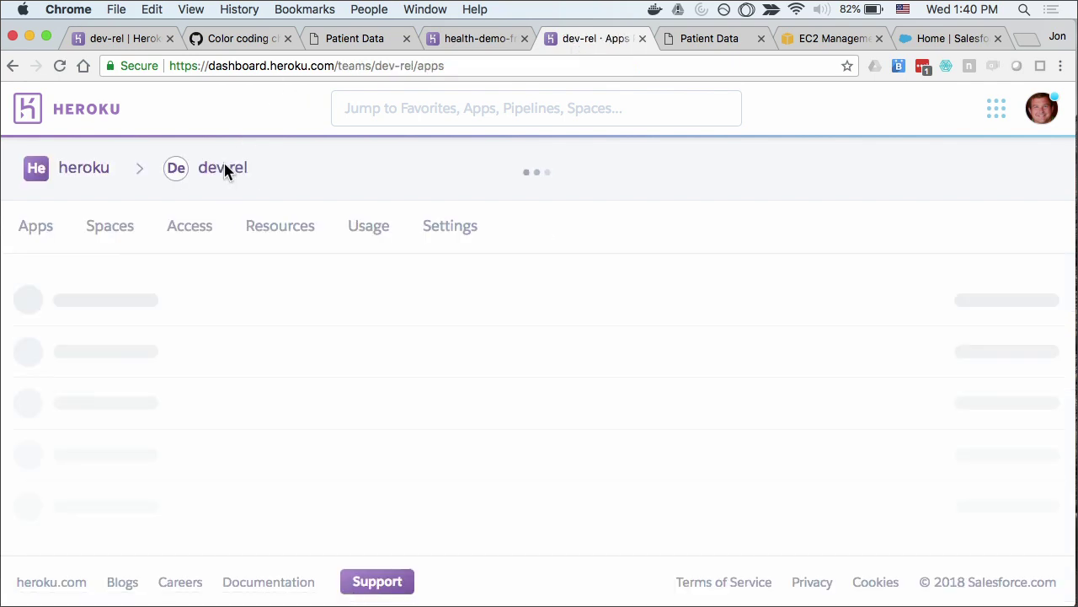
click(126, 230)
click(996, 173)
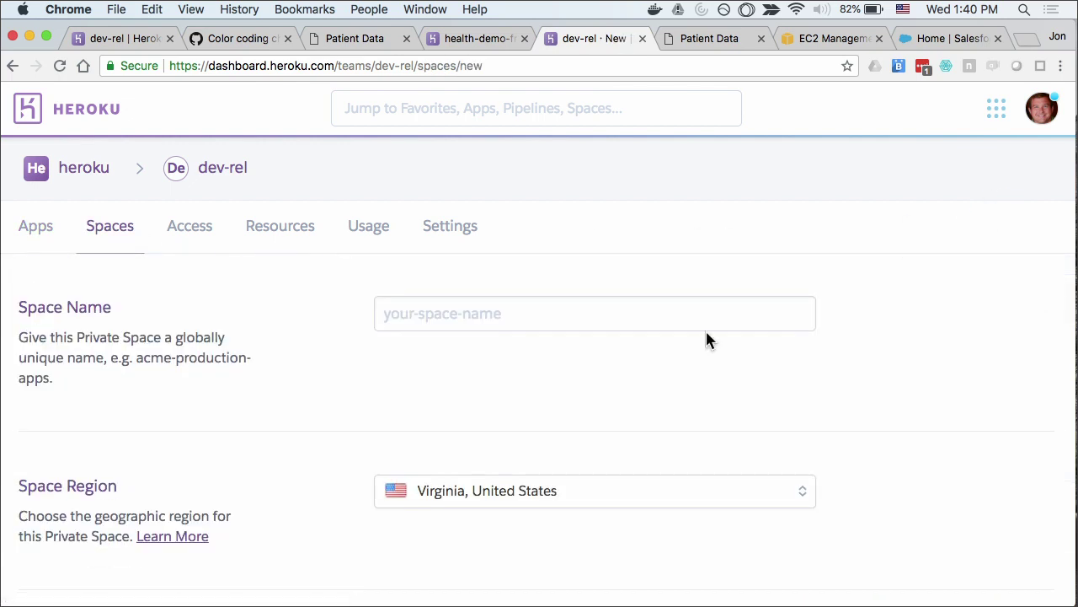
click(606, 328)
text(health)
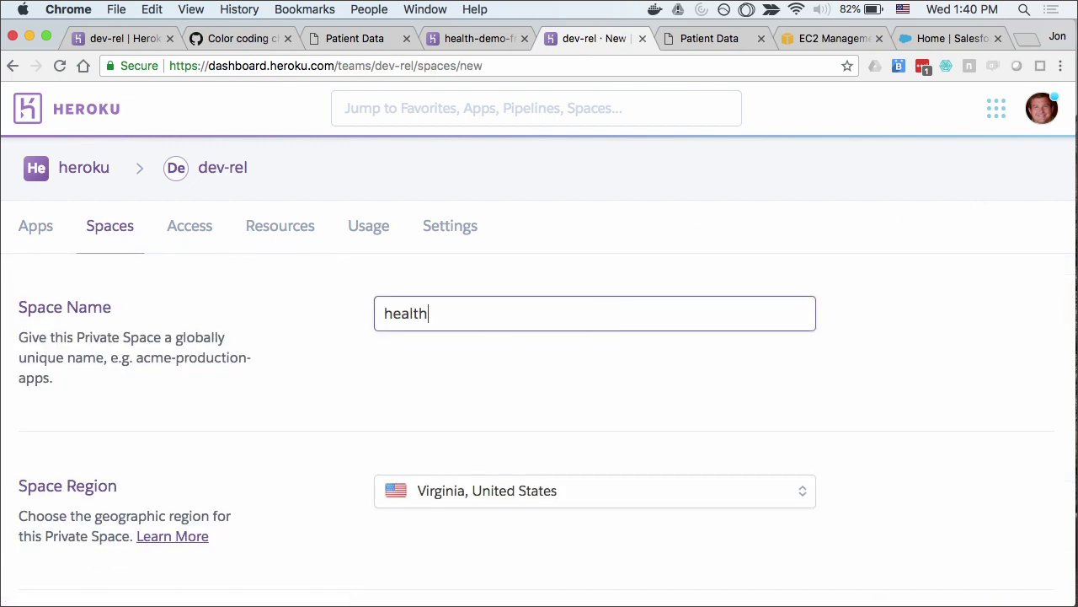
text(-demo-to)
Step: Choose Tokyo, Japan as the new space's region and review the Shield option and creation terms
scroll(584, 377, down, 2)
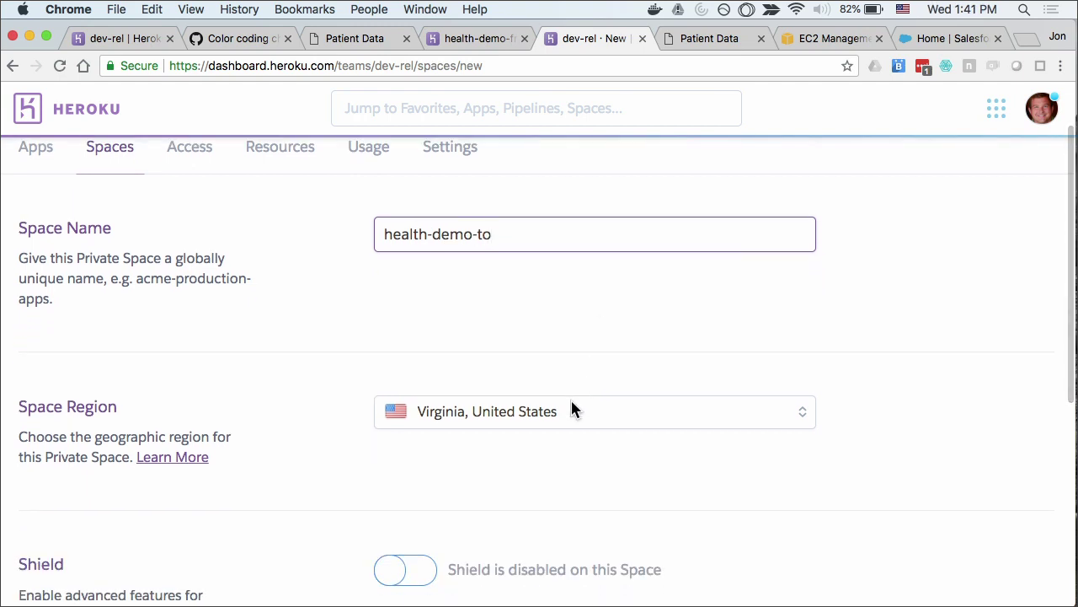
click(570, 409)
click(572, 376)
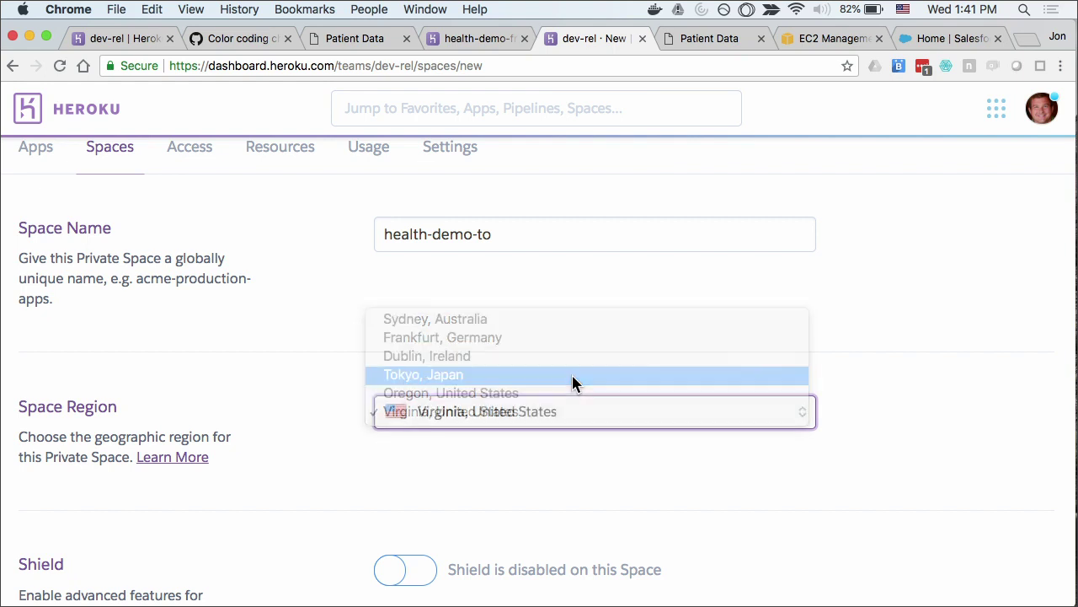
scroll(573, 375, down, 10)
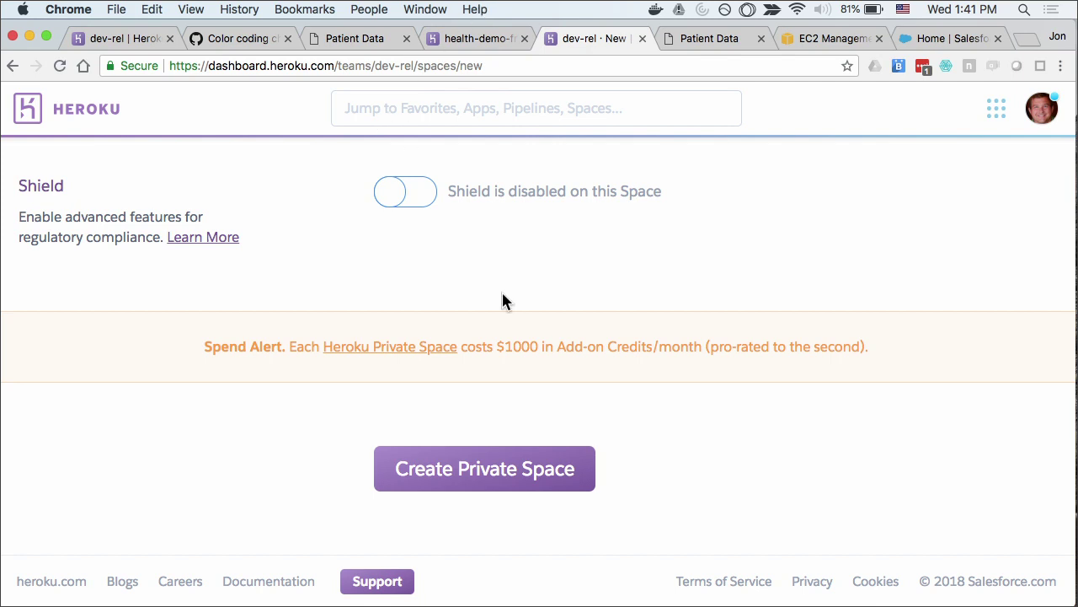
Step: Switch to the health-demo-fr resources page and search from there to open the health-demo pipeline
click(465, 34)
click(463, 101)
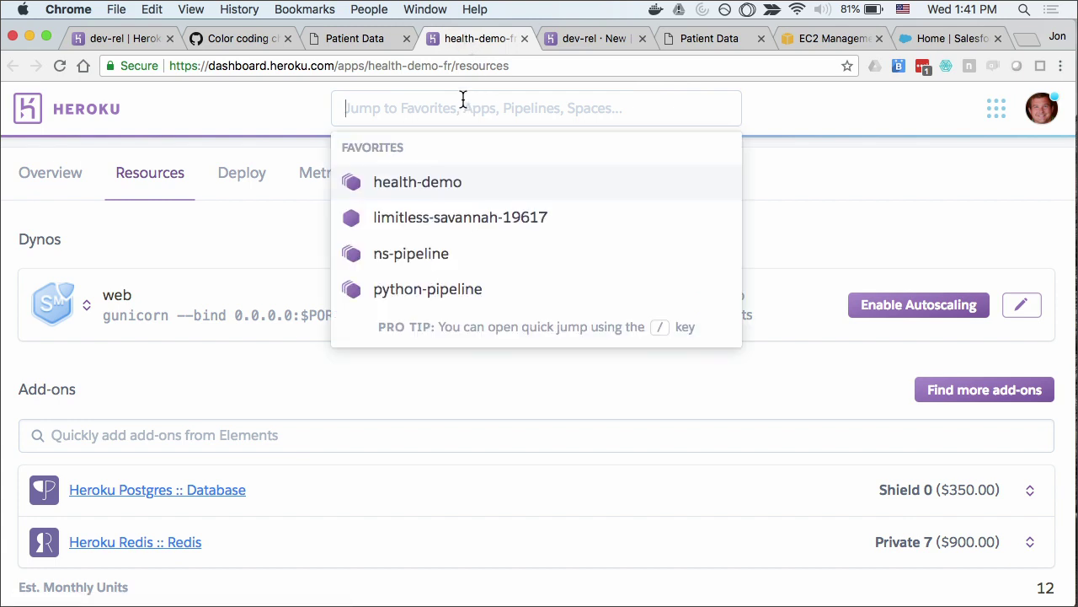
text(health)
click(465, 146)
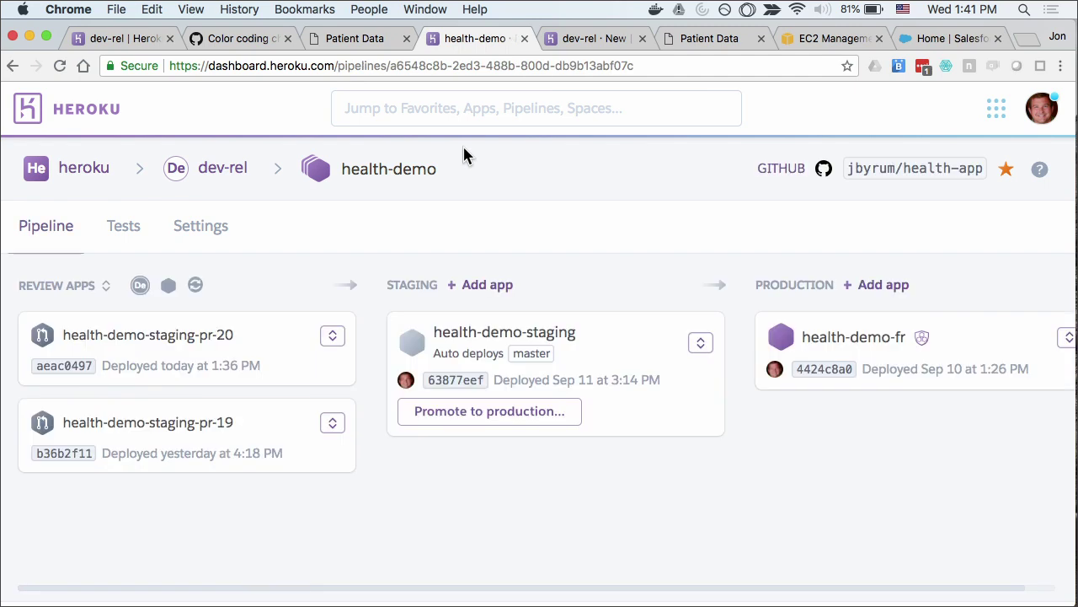
Step: Add the existing app health-demo-or to the pipeline's production stage
click(876, 287)
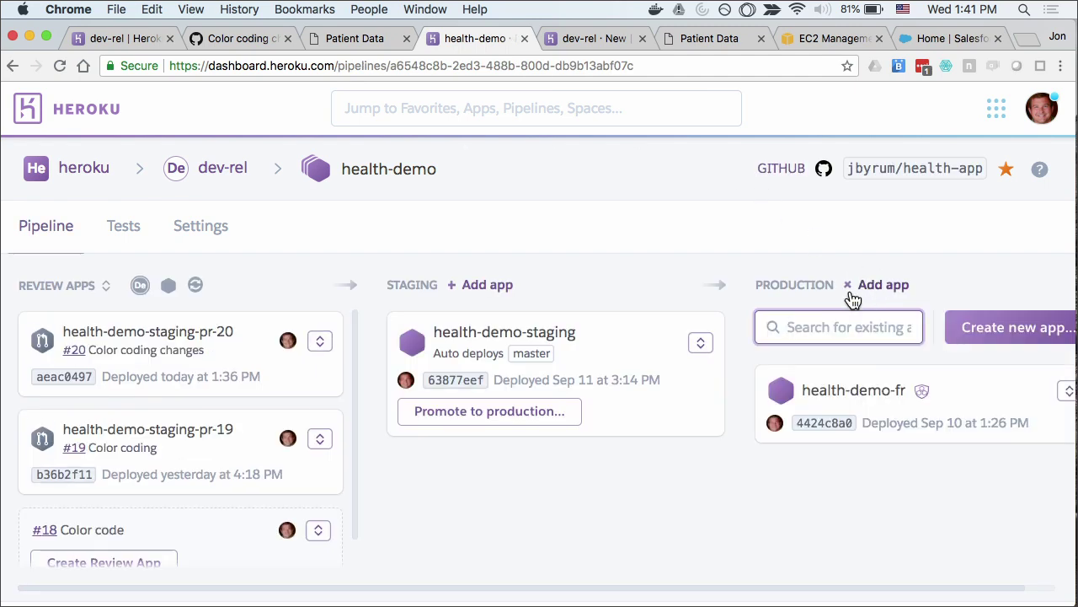
text(health)
click(900, 398)
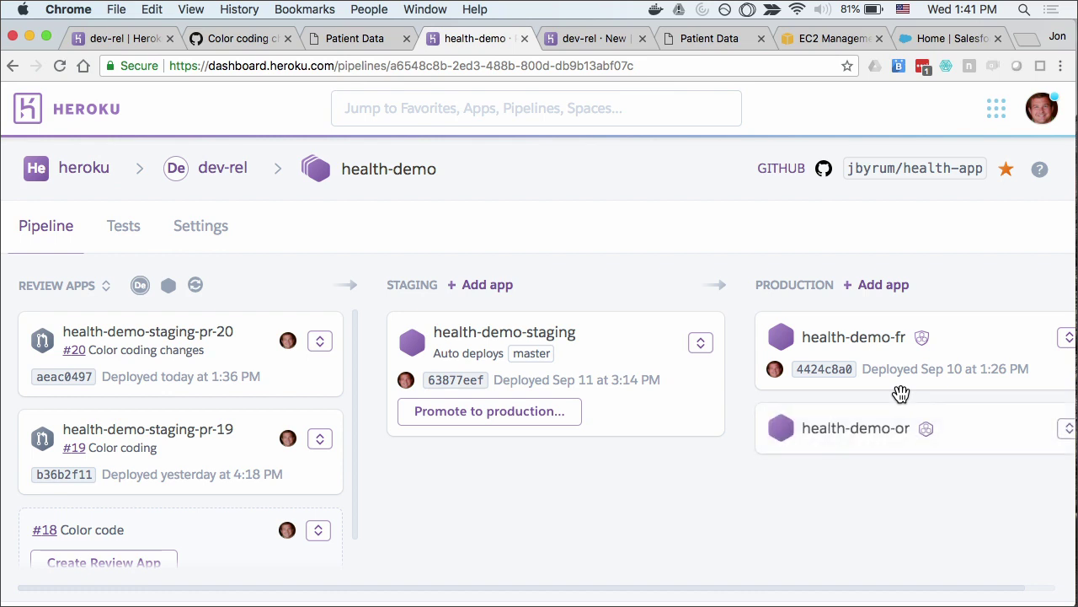
Step: Add the existing app health-demo-to to the pipeline's production stage
click(877, 287)
text(health)
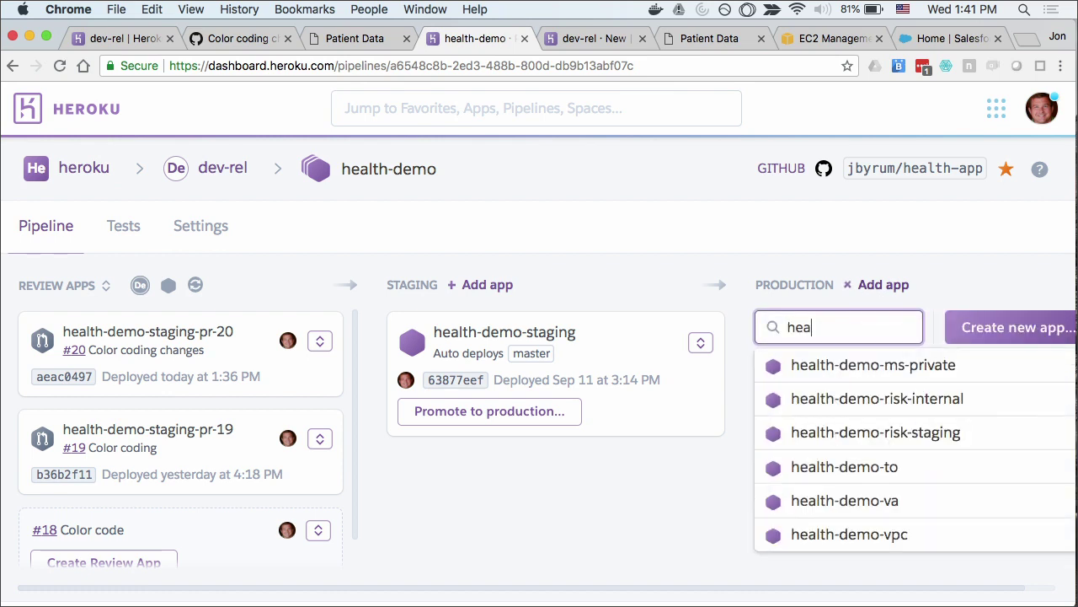
click(879, 467)
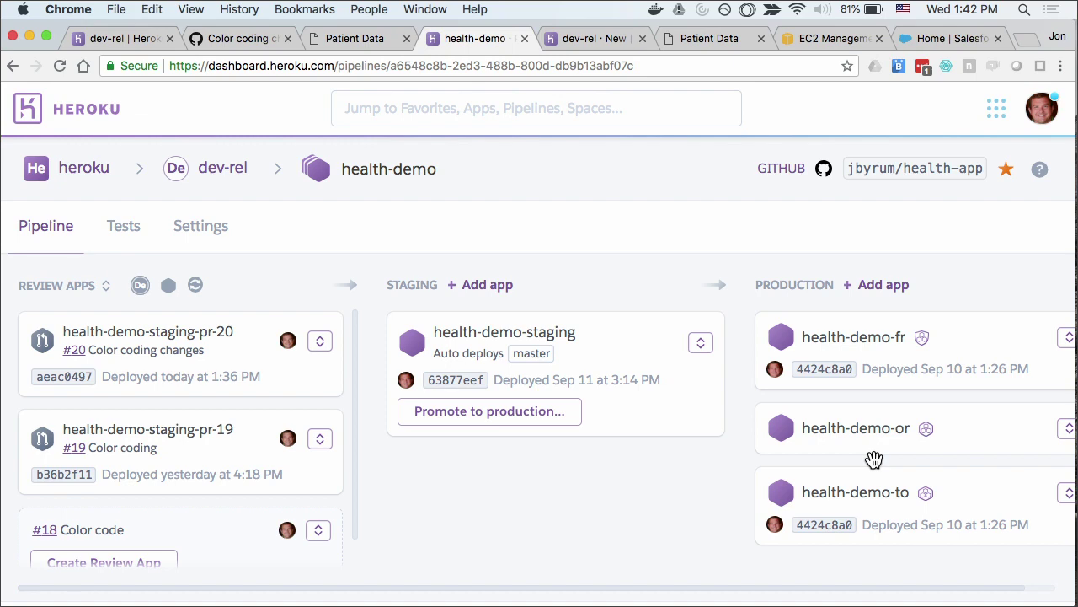
Step: Review the promotion of health-demo-staging to the three production apps and close it without promoting
click(495, 413)
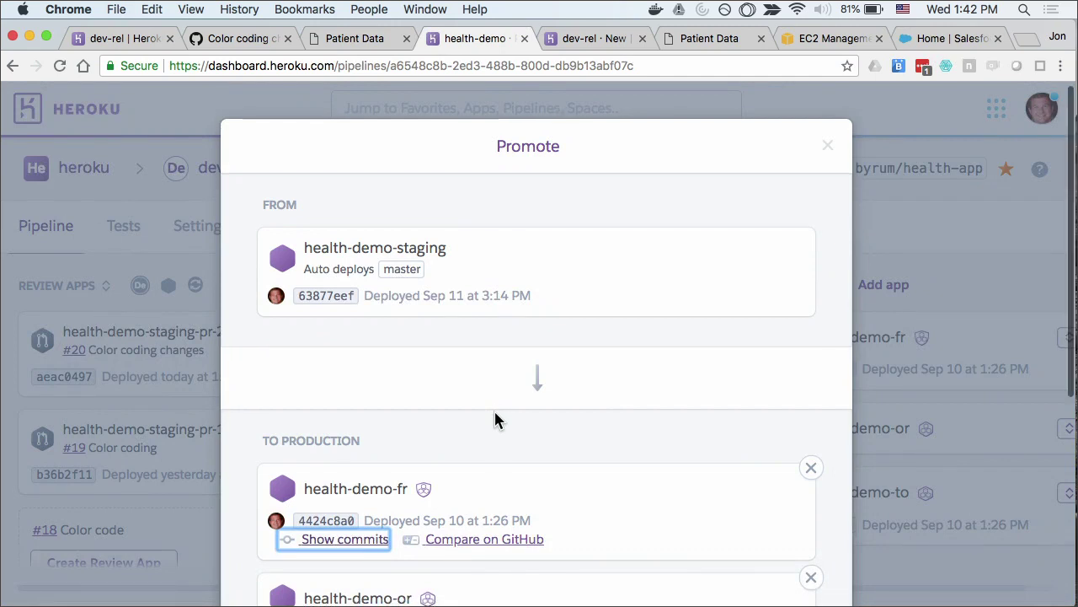
scroll(495, 413, down, 5)
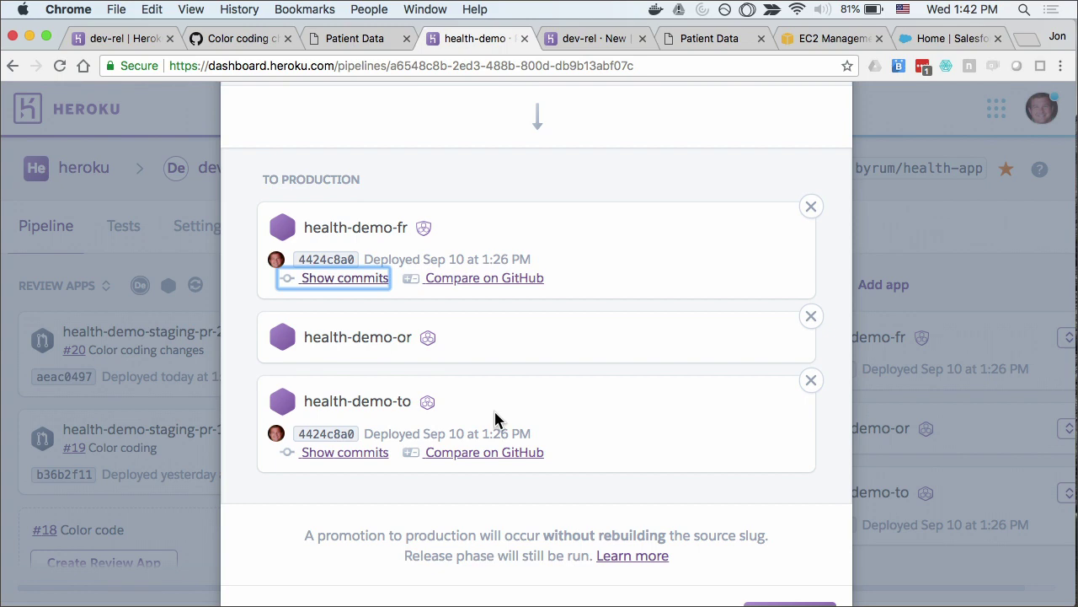
scroll(496, 418, up, 5)
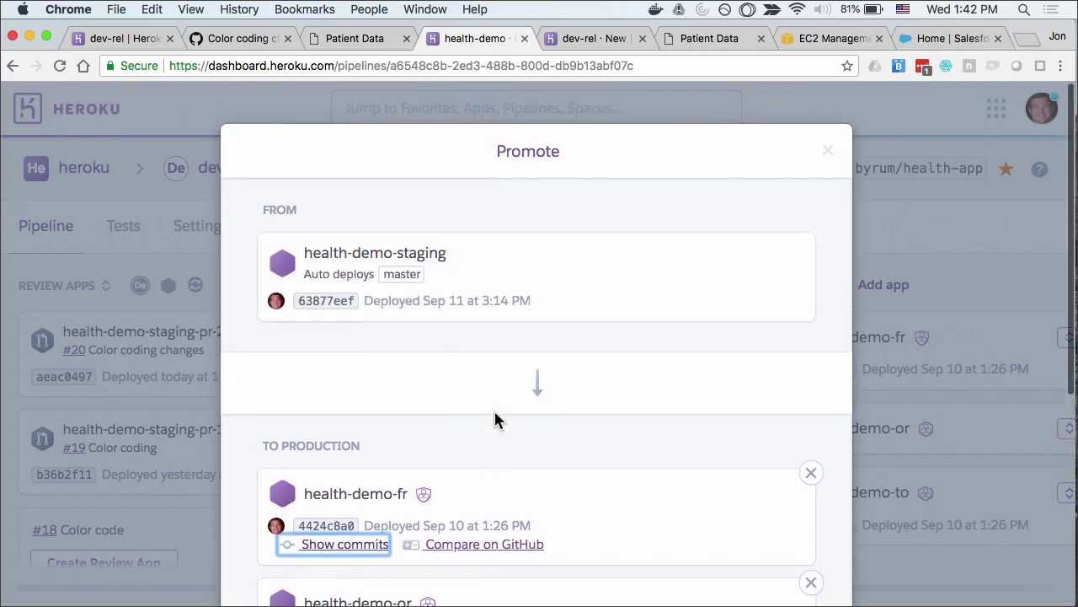
click(828, 153)
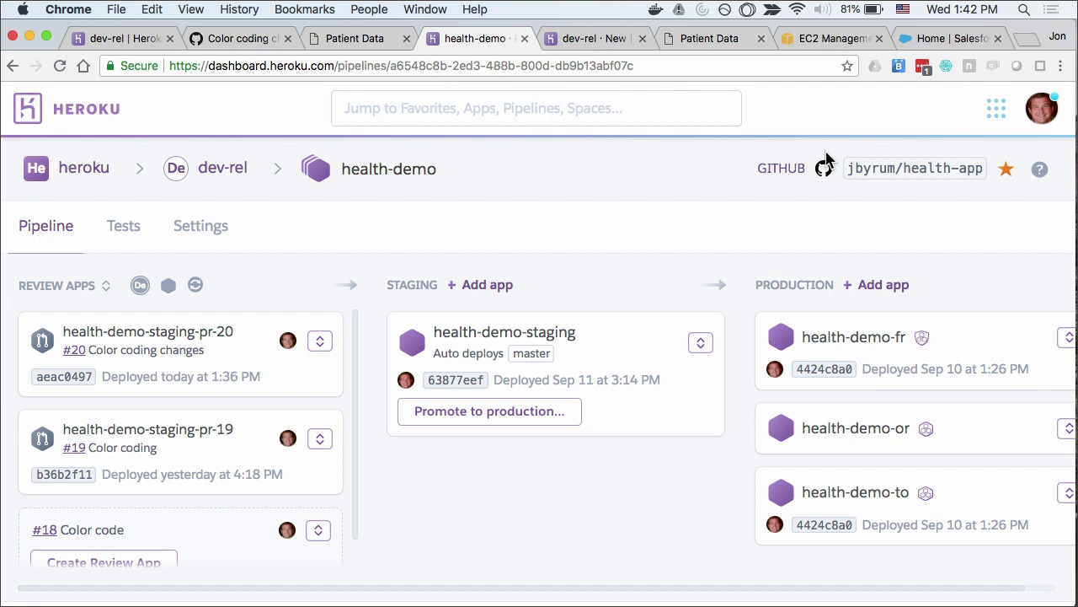
Step: View the staging Patient Data page, return to the health-demo pipeline and open the health-demo-risk-internal app through the dashboard search
key(super+alt+Left)
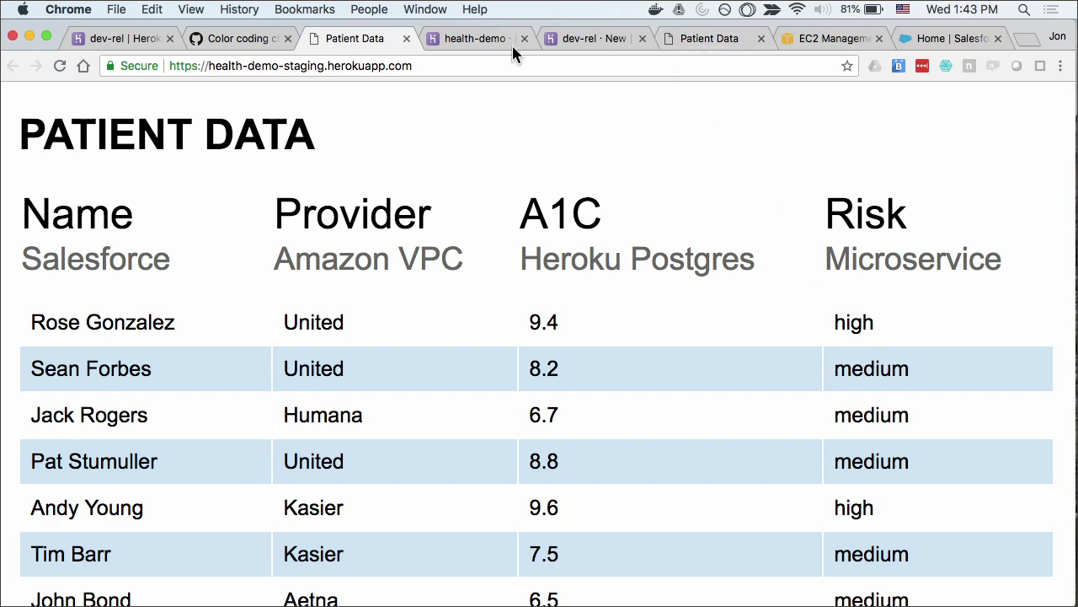
click(485, 46)
click(474, 104)
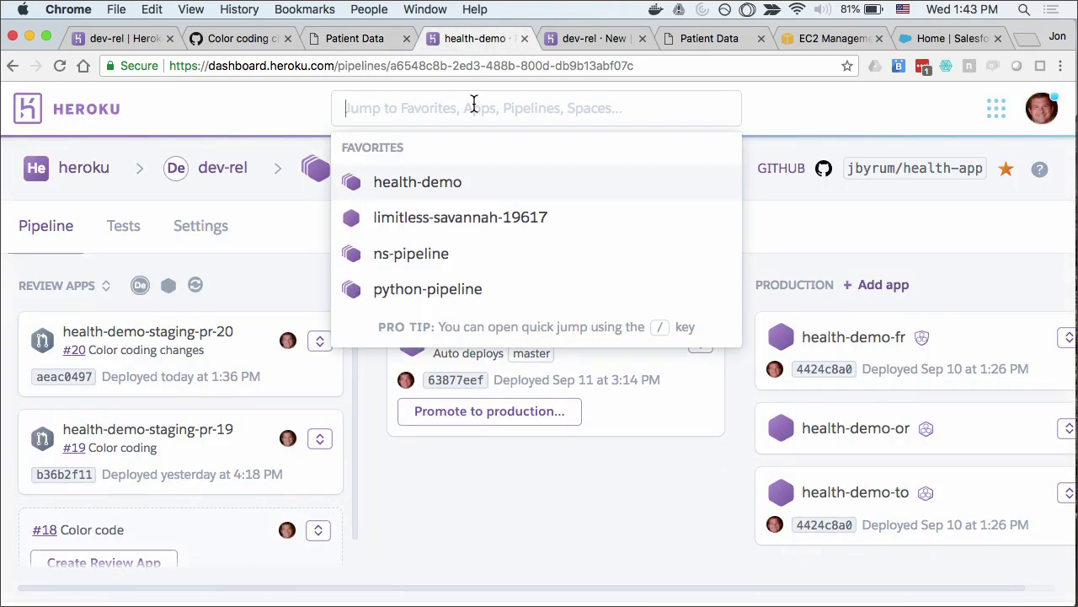
text(health-demo)
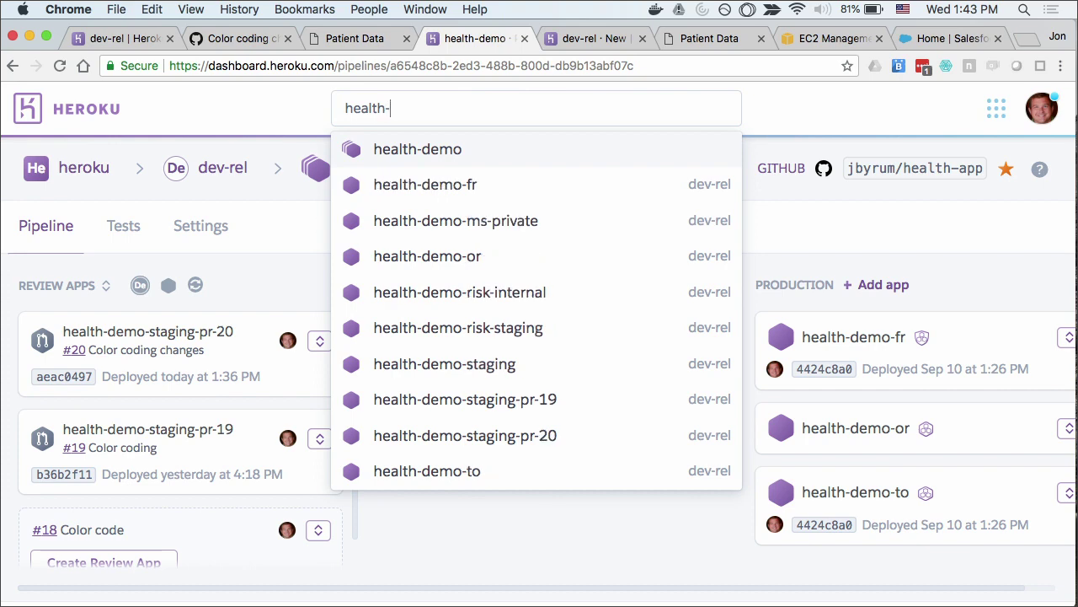
click(492, 291)
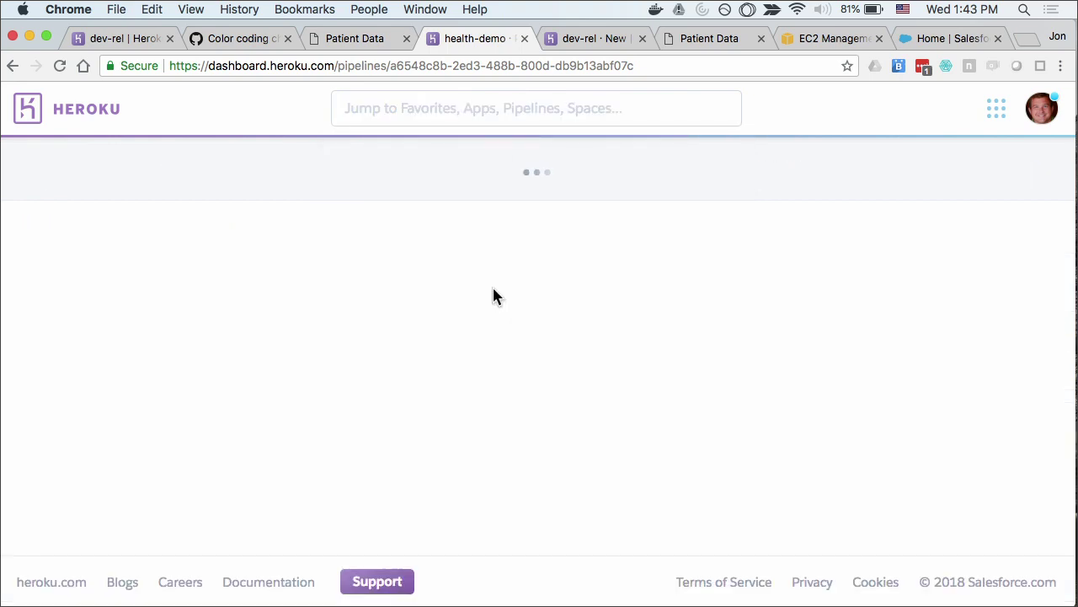
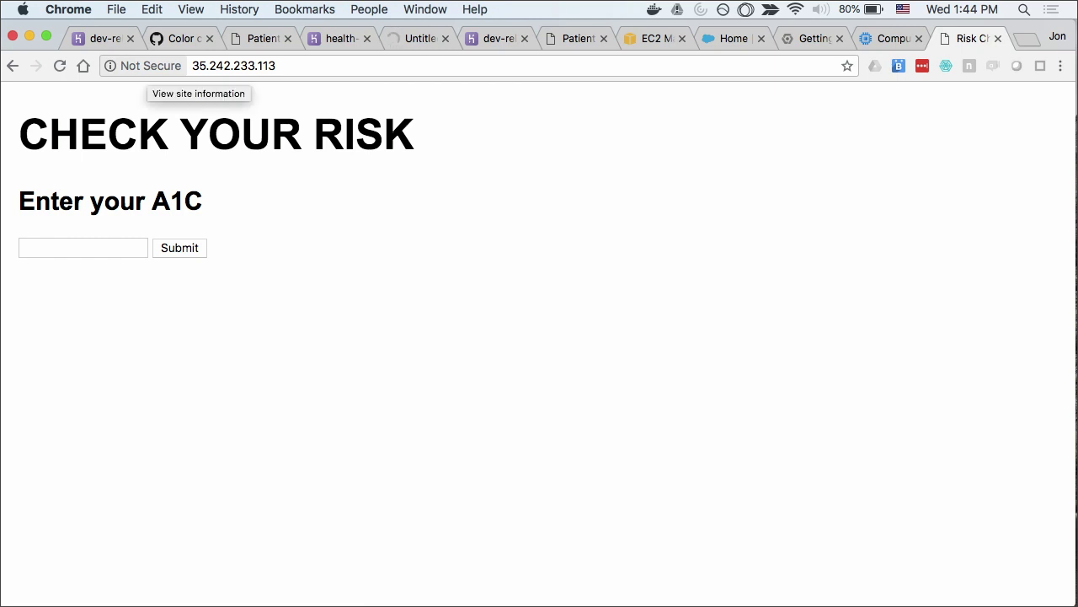
Step: Submit an A1C value of 8 on the Check Your Risk page
click(85, 248)
text(8)
click(177, 252)
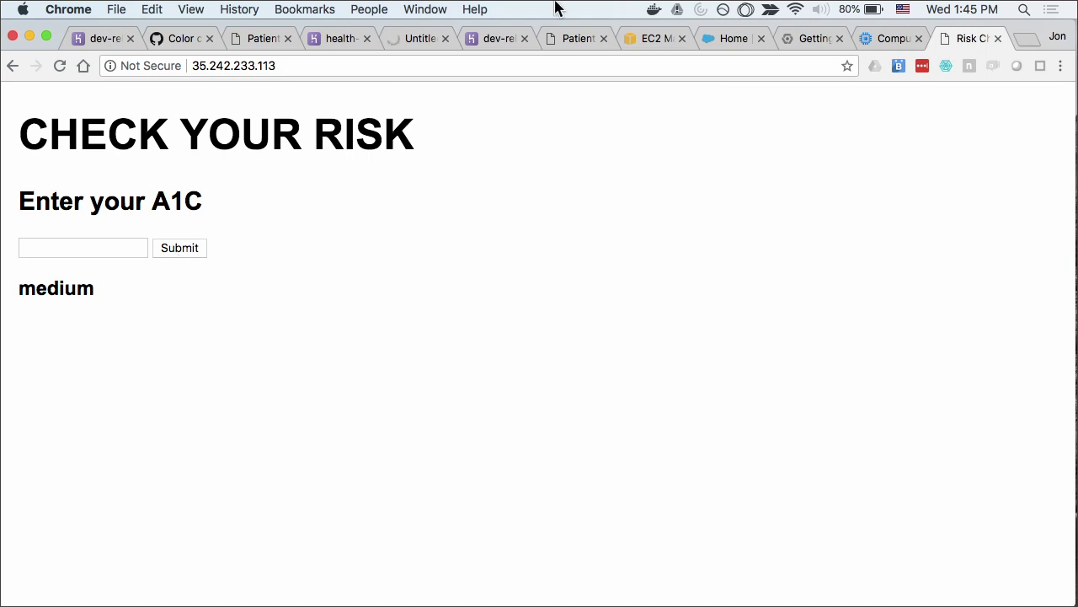
Step: Open an SSH session to instance-1 from the Google Cloud VM instances list and move its window aside
click(879, 39)
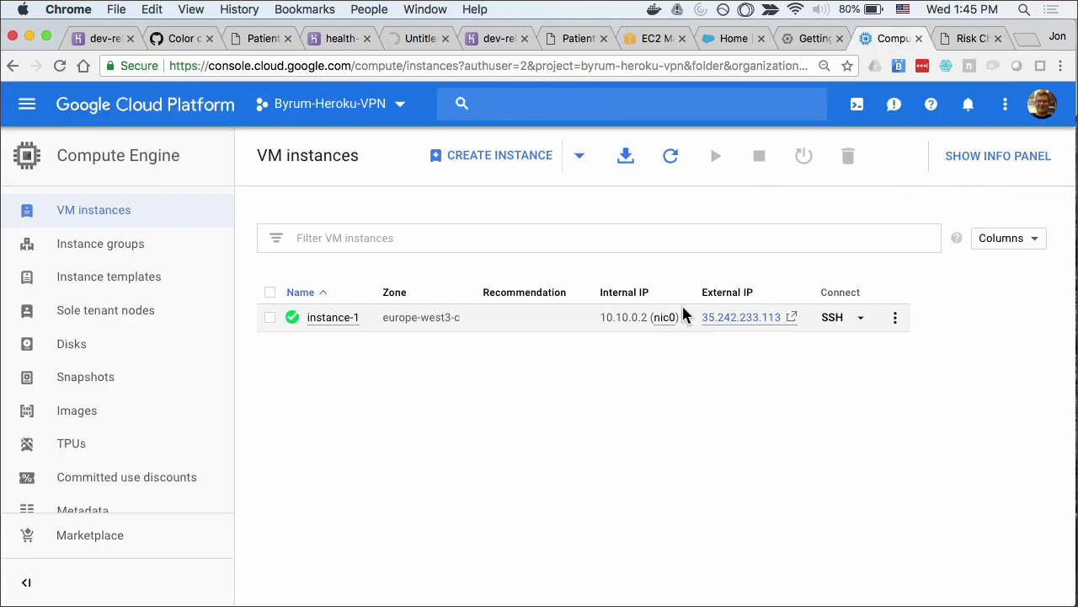
click(832, 320)
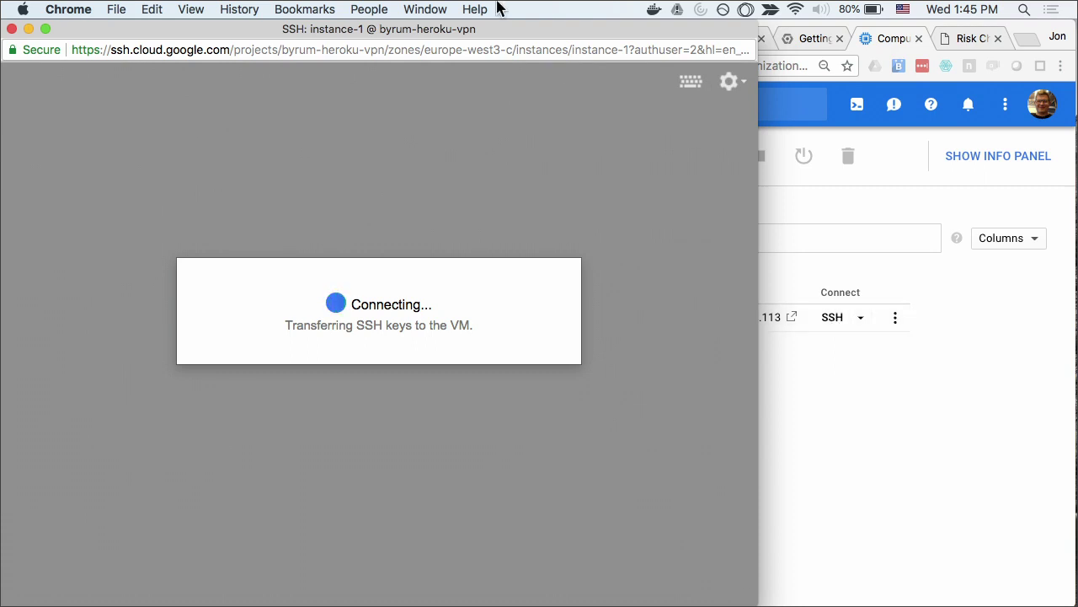
drag(473, 27, 835, 44)
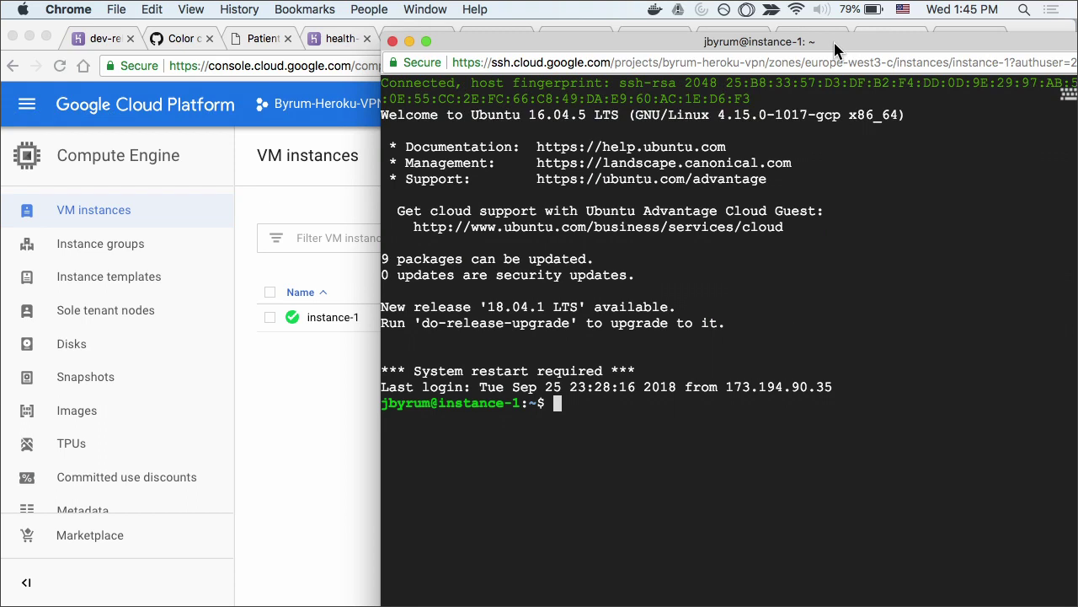
Step: Open the .env file in vim on instance-1 and highlight the RISK_URL value
text(vim .env)
key(Return)
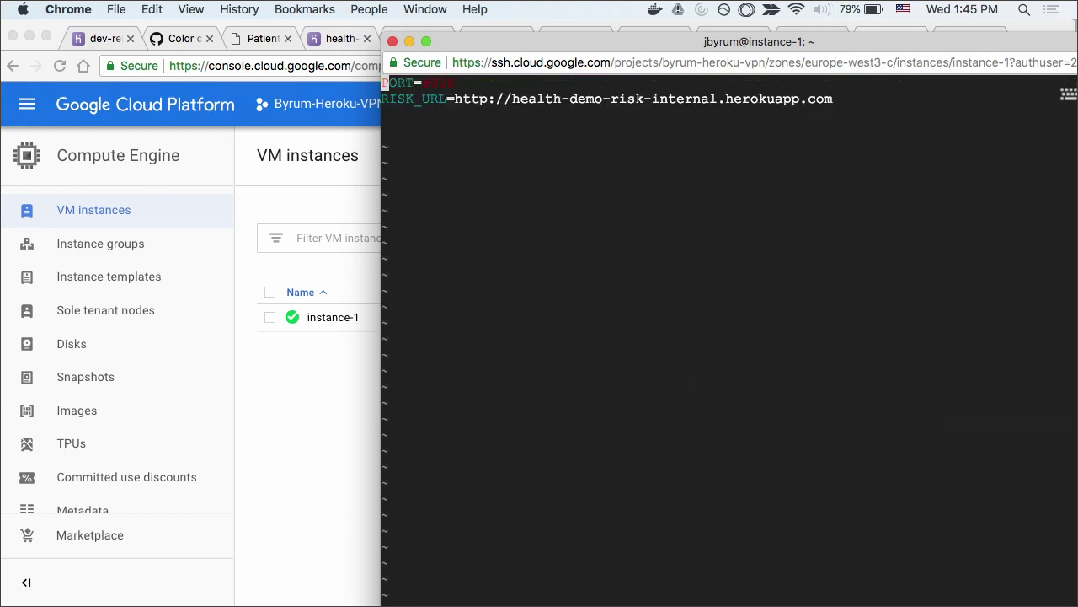
drag(843, 103, 452, 102)
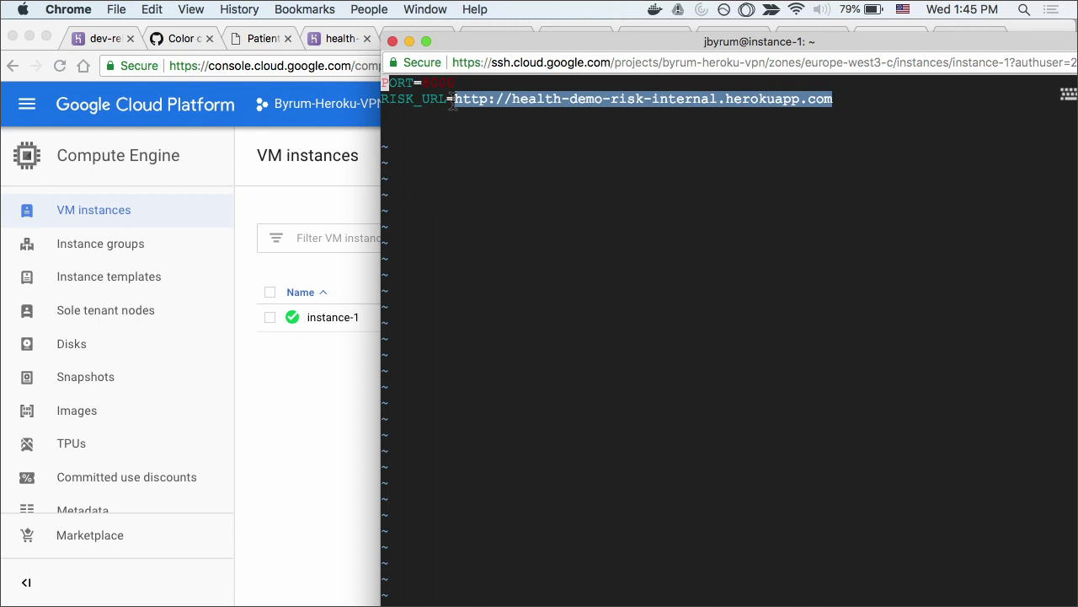
Step: Examine the Private VPN details in the trailhead-demo-frankfurt space's network settings
click(96, 41)
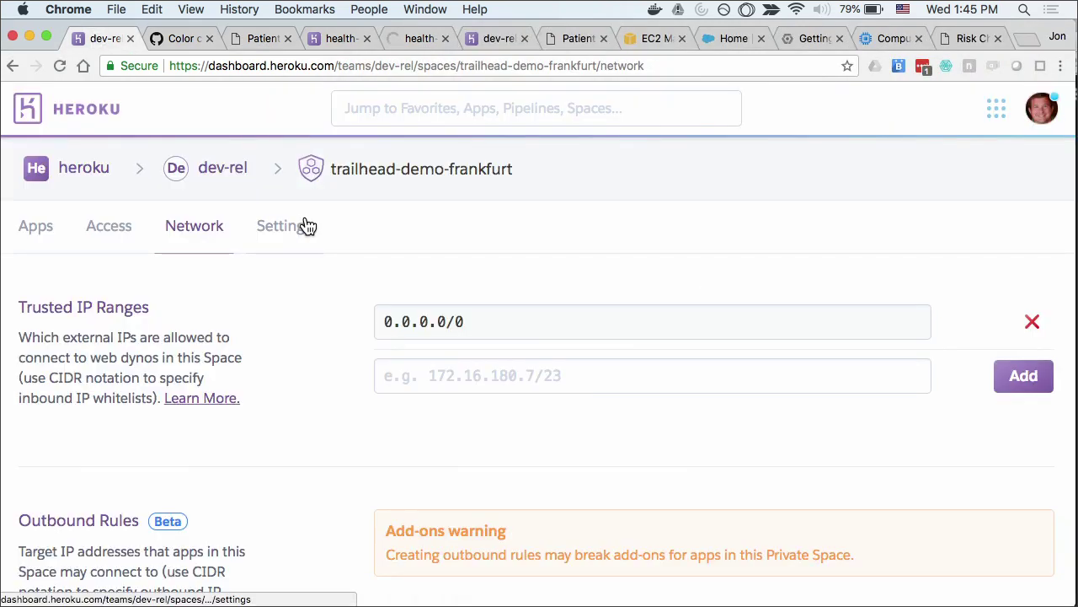
scroll(306, 224, down, 15)
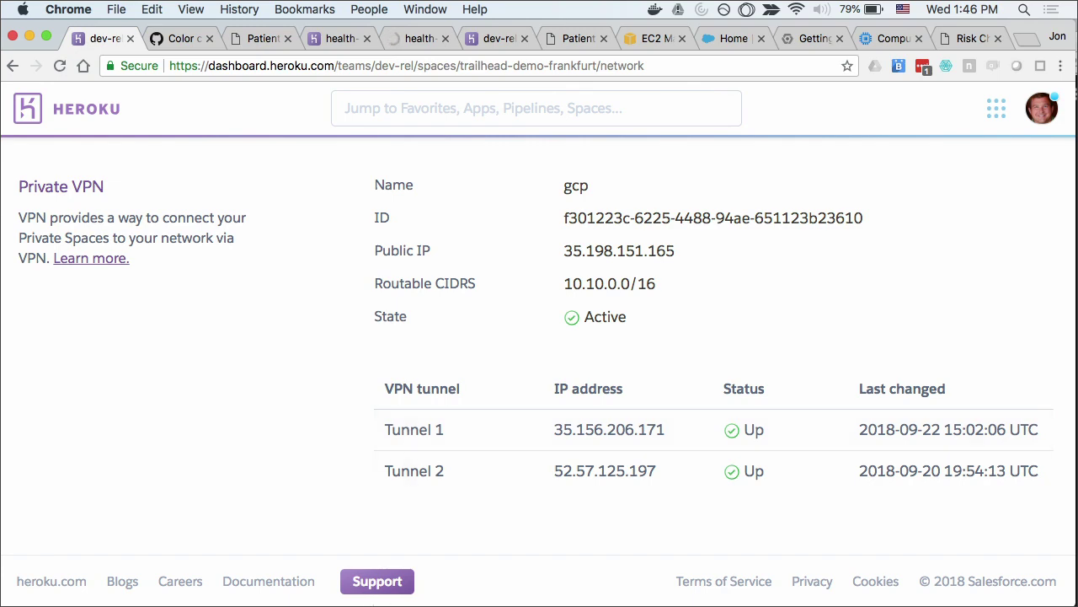
Step: Switch to the risk-microservice Dockerfile in Sublime Text and highlight the FROM python:3.6-slim line
click(217, 579)
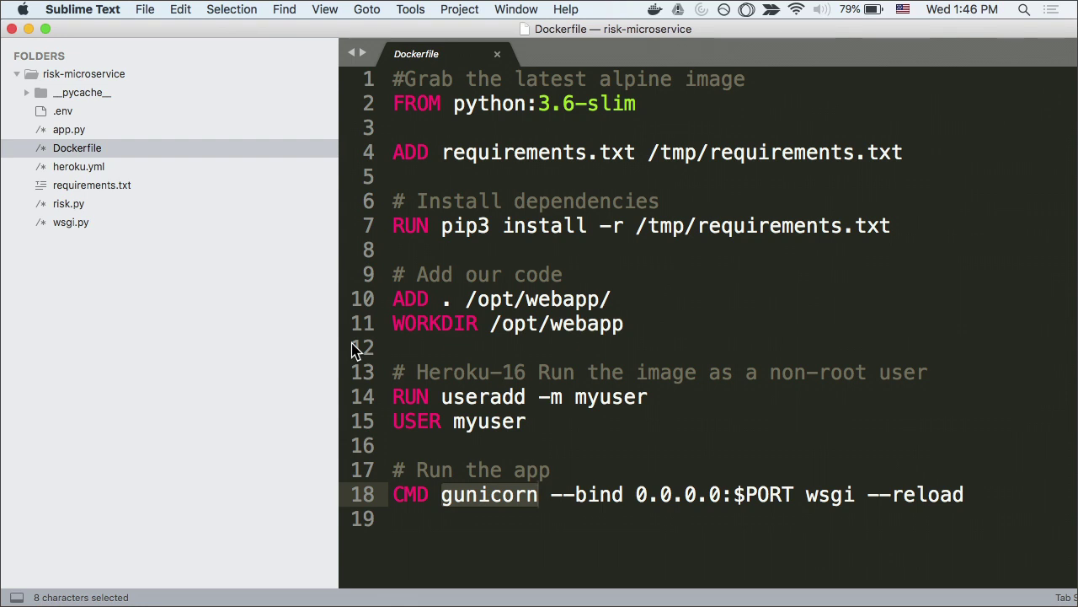
drag(639, 103, 398, 108)
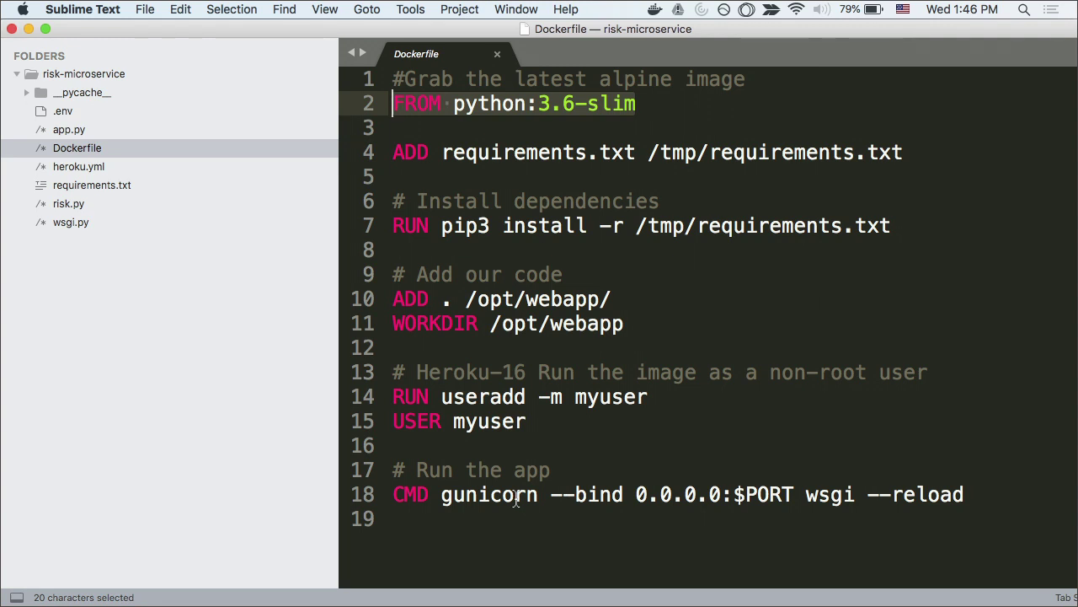
Step: Switch to Terminal and list the contents of the app folder
mouse_move(451, 601)
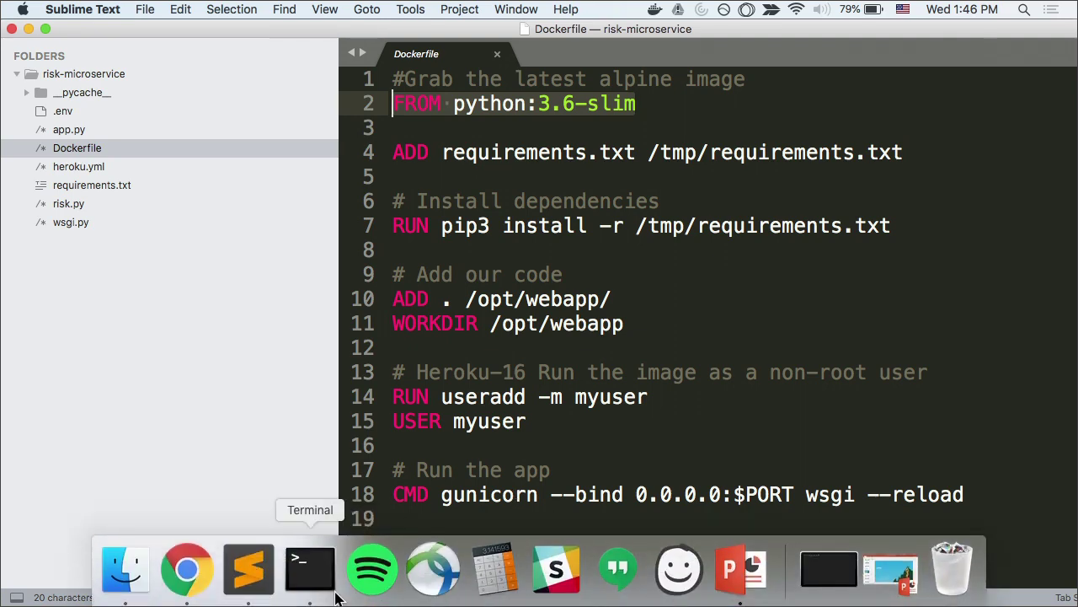
click(301, 566)
text(ls)
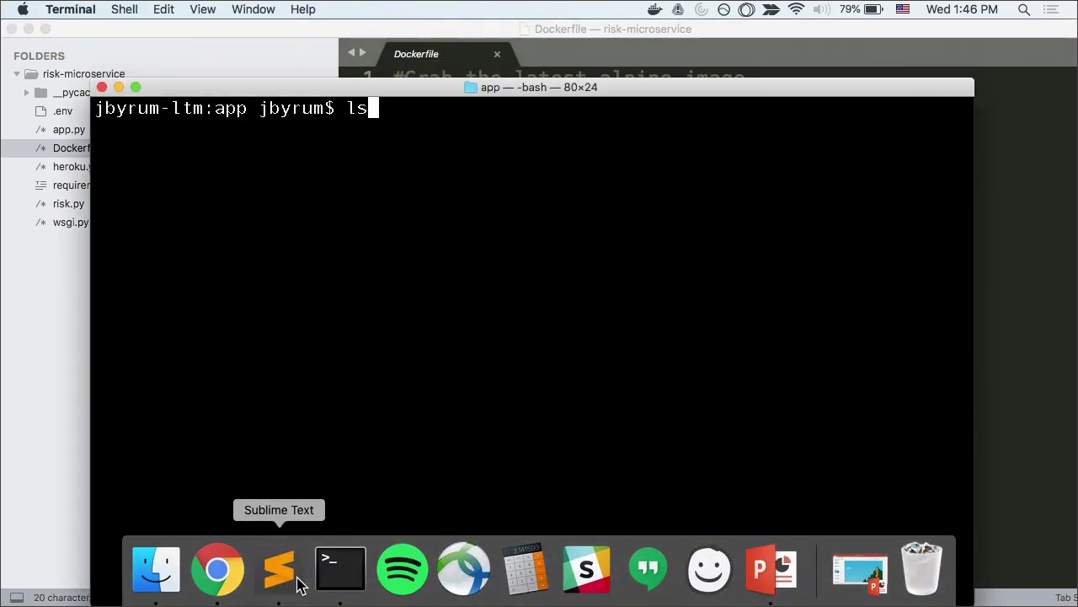
key(Return)
mouse_move(302, 595)
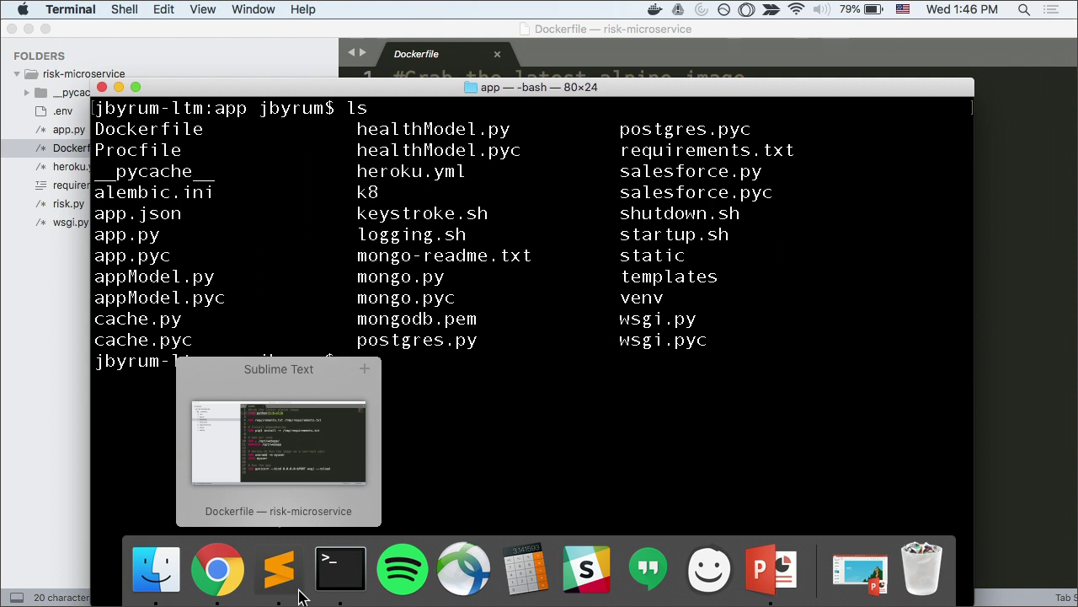
text(git commit 0)
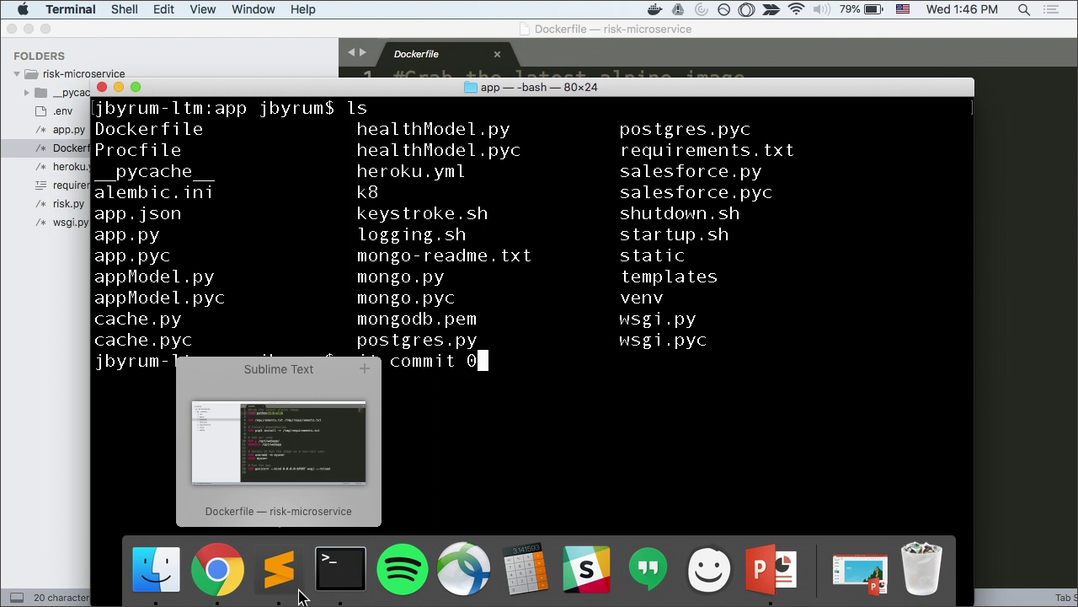
key(BackSpace)
text(-am)
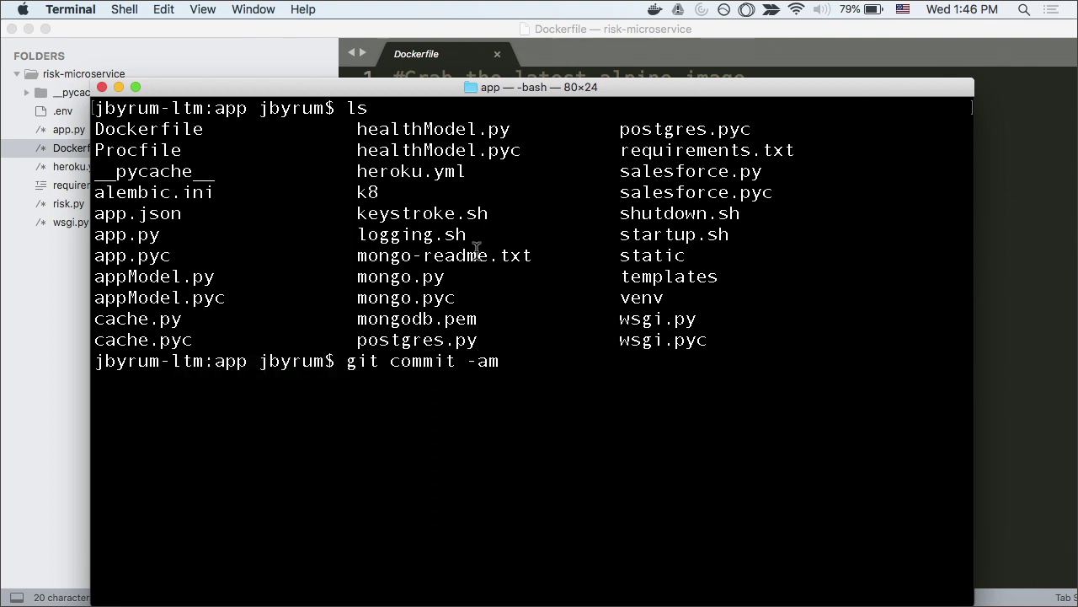
key(BackSpace)
key(BackSpace)
key(BackSpace)
key(BackSpace)
key(BackSpace)
key(BackSpace)
key(BackSpace)
key(BackSpace)
key(BackSpace)
key(BackSpace)
key(BackSpace)
key(BackSpace)
key(BackSpace)
key(BackSpace)
key(BackSpace)
Step: Go up to the health-demo folder, list its contents and change into the risk-microservice directory
text(cd ..)
key(Return)
text(ls)
key(Return)
text(cd ri)
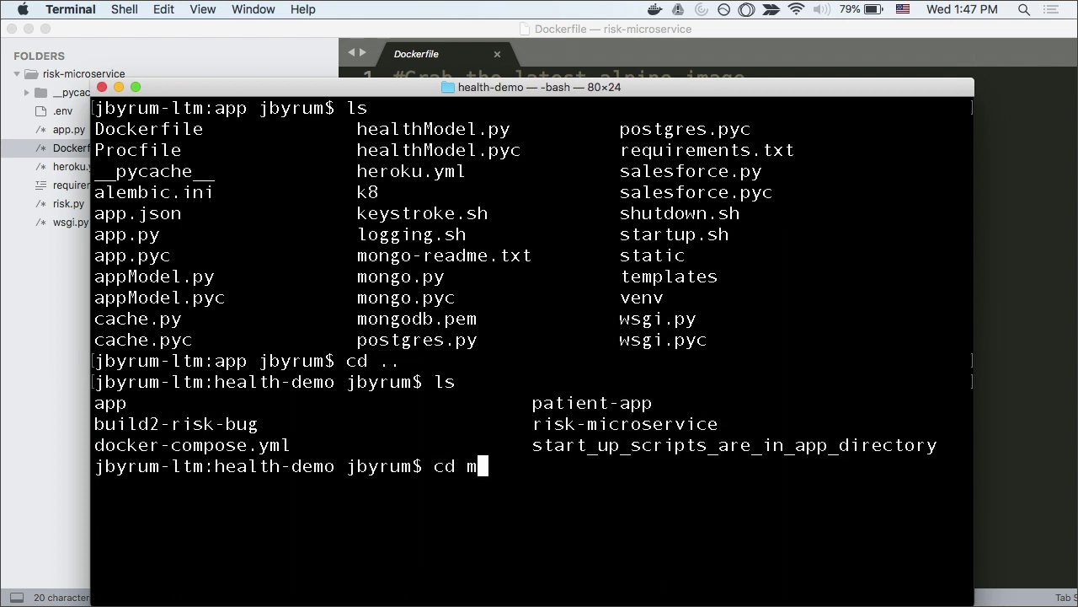
text(sk-)
key(Tab)
key(Return)
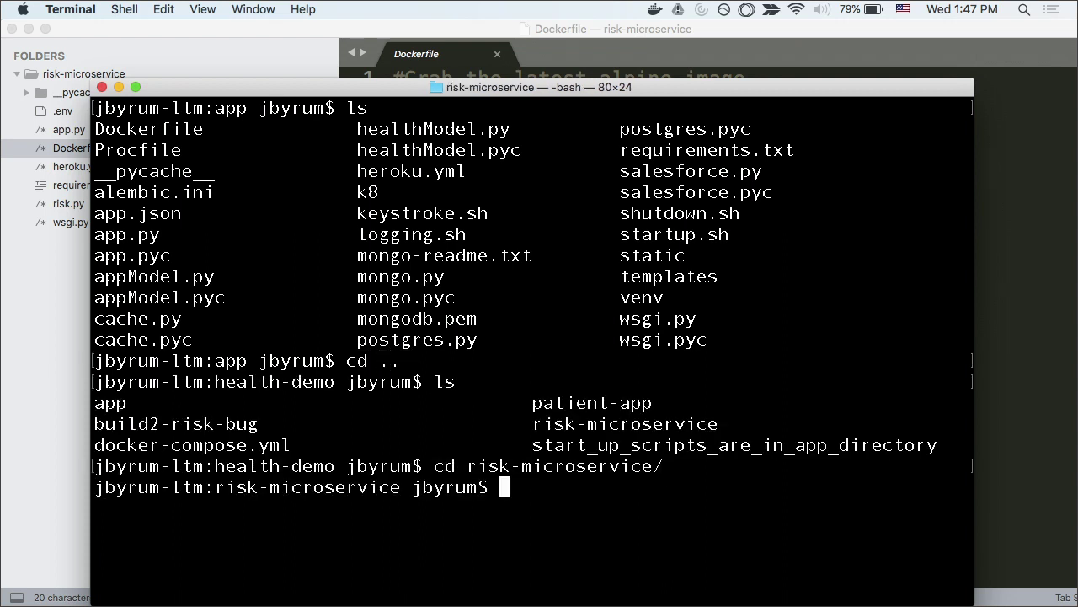
Step: Create a Git commit with the message "empty" using the --allow-empty option
text(git commit )
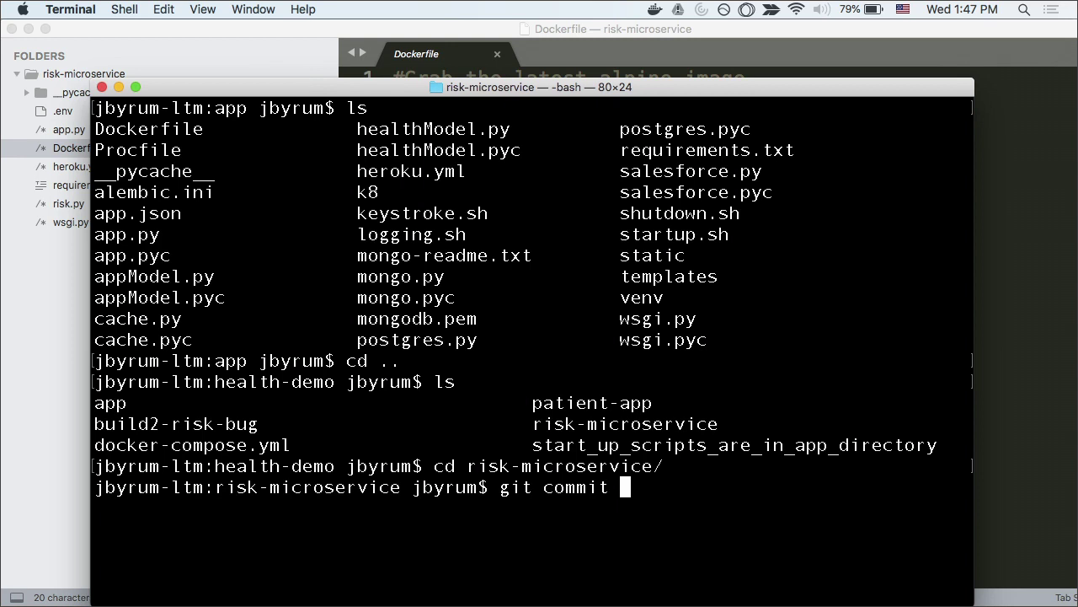
text(-am "empty ")
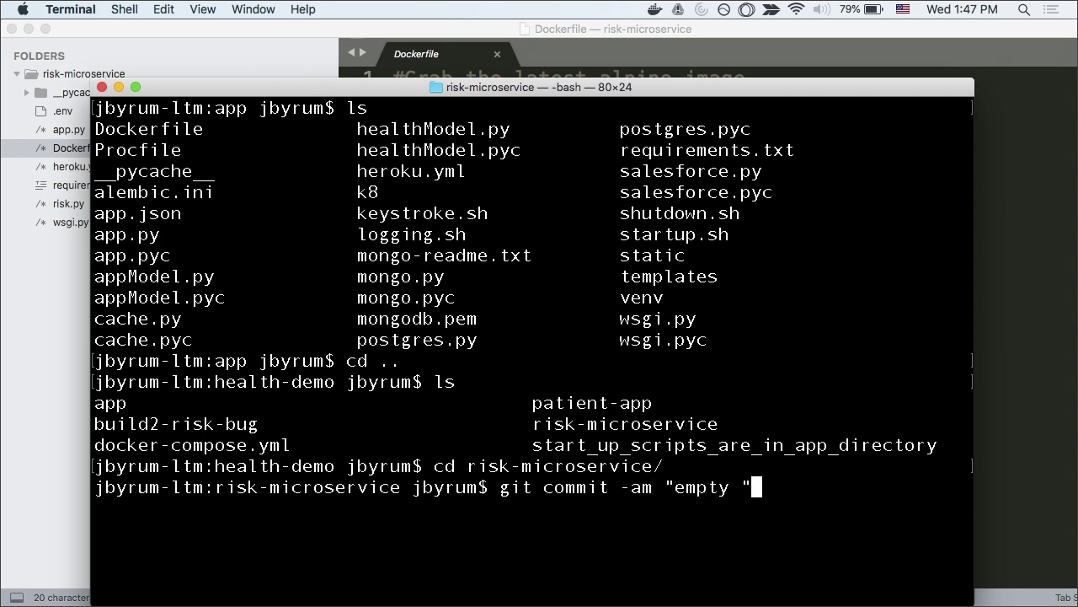
key(BackSpace)
key(BackSpace)
text(" --allow-empty)
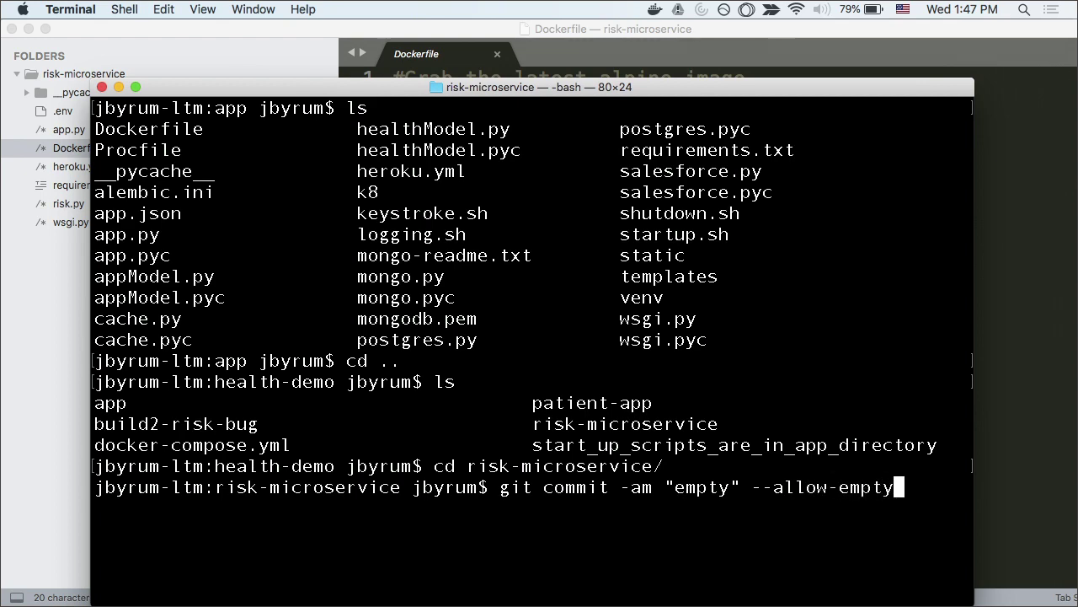
key(Return)
Step: Push the risk-microservice commit to origin master
text(git push)
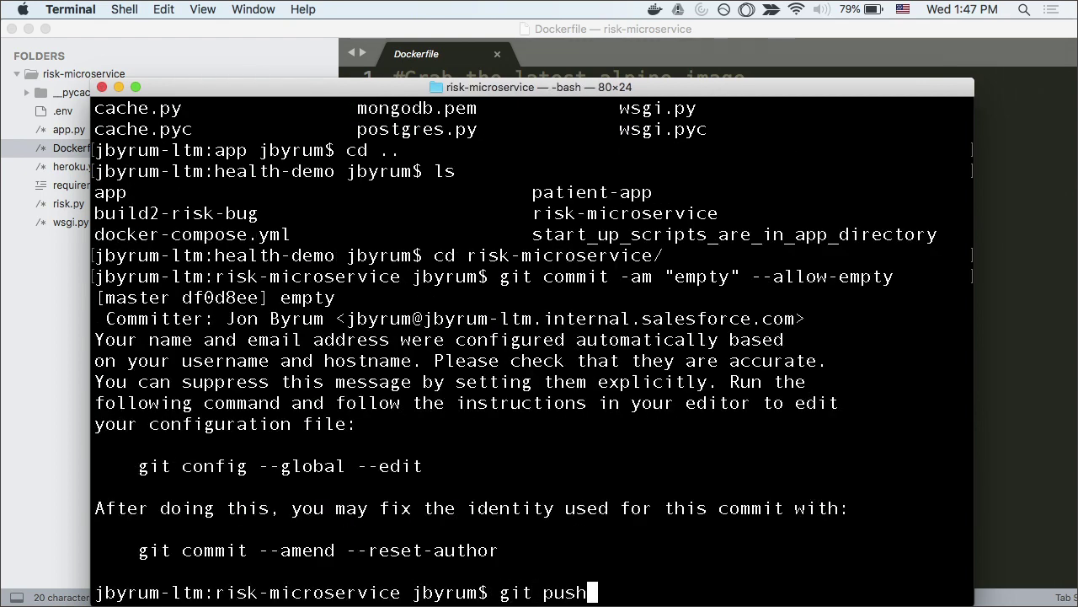
text( origin master)
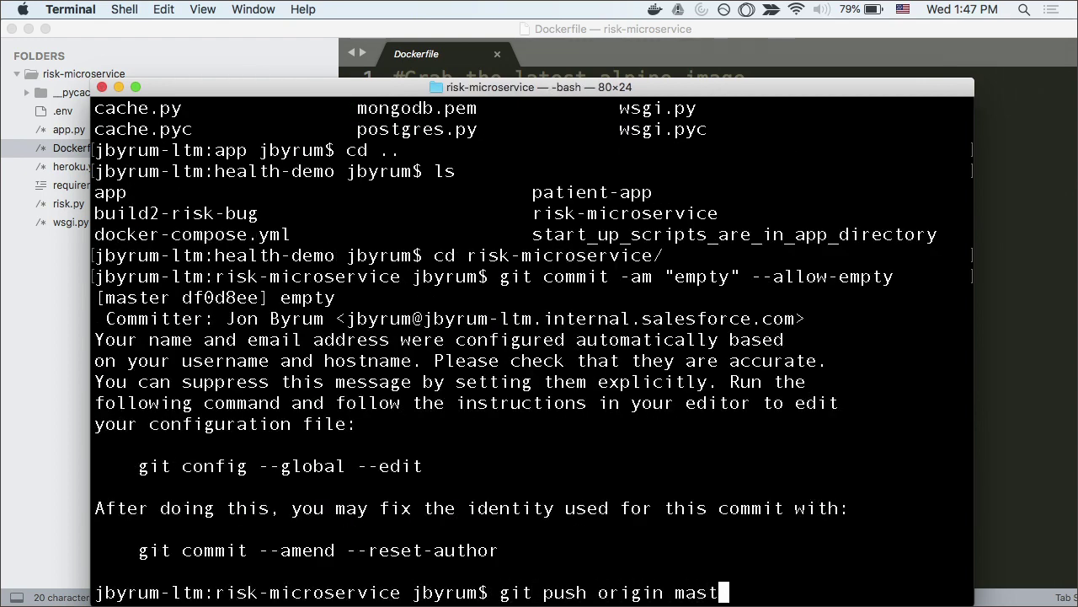
key(Return)
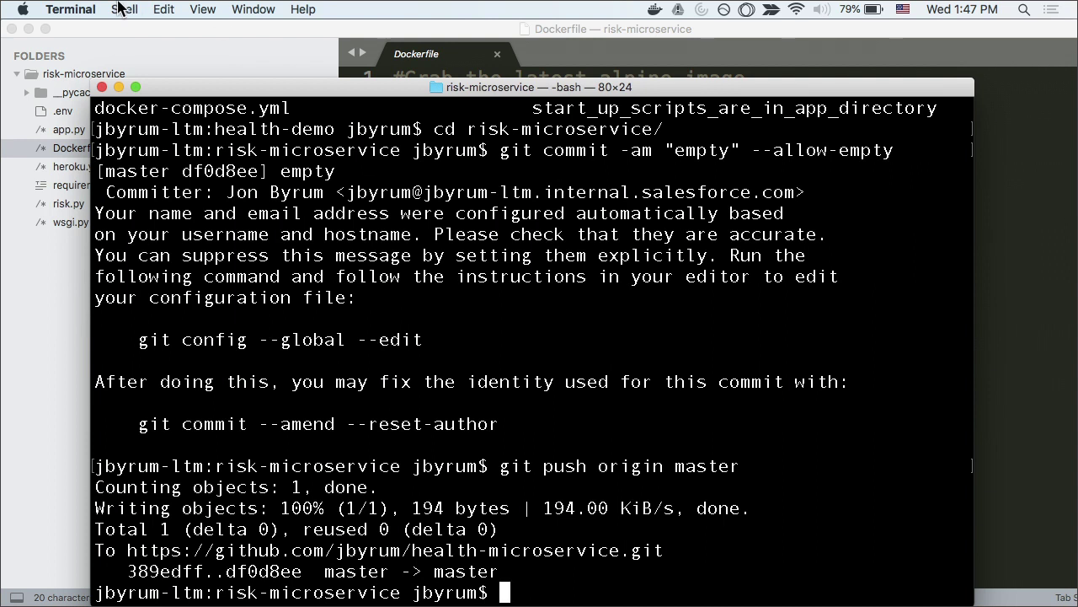
Step: Minimize the Sublime Text and Terminal windows to return to the Heroku dashboard and open its search
click(28, 29)
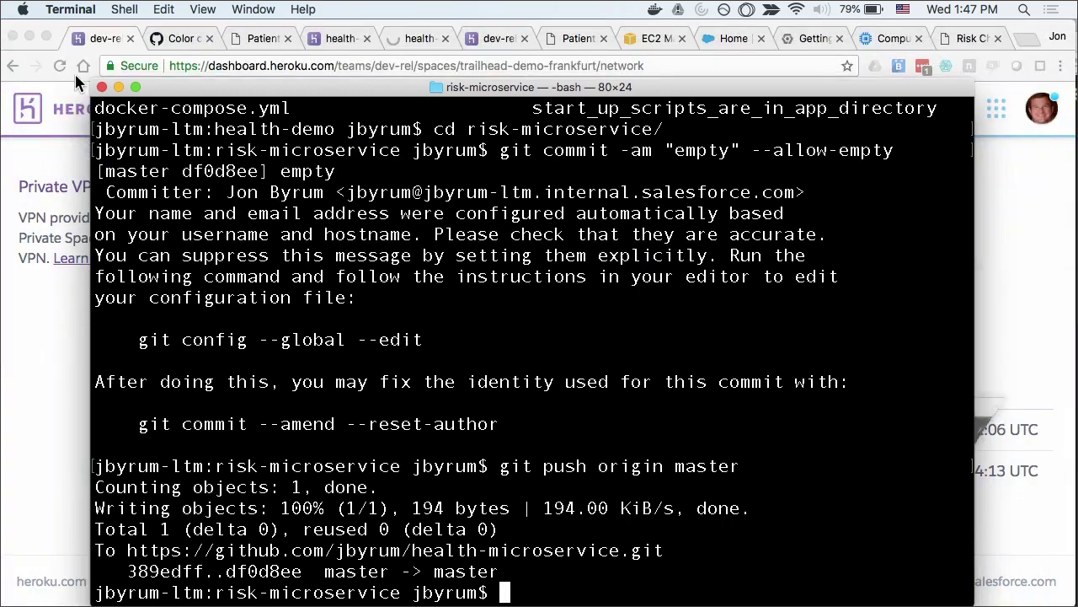
click(119, 87)
scroll(417, 176, up, 1)
scroll(416, 177, down, 5)
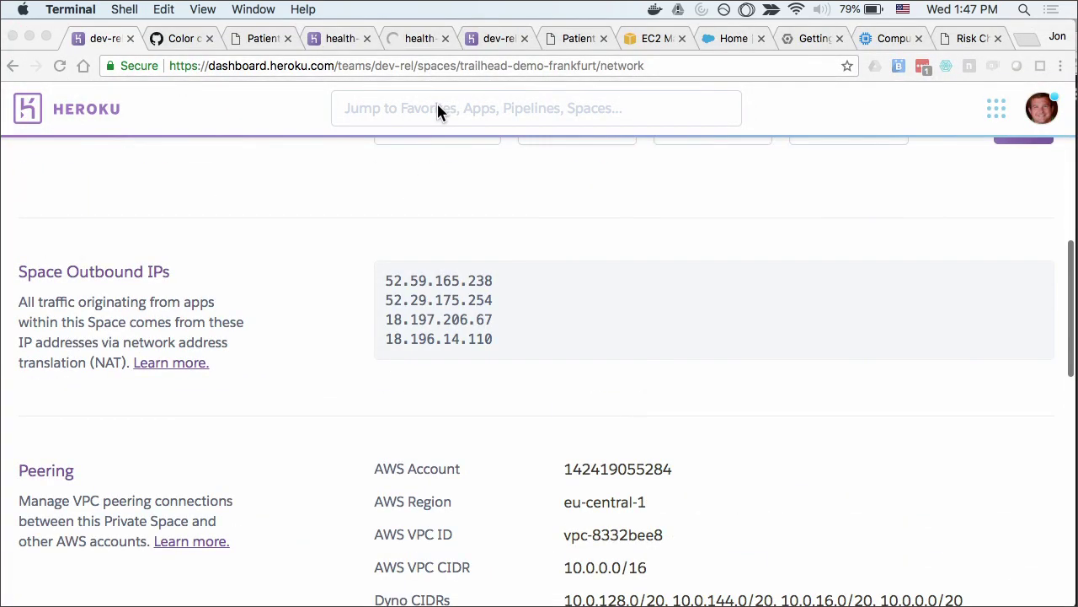
click(437, 107)
text(herok)
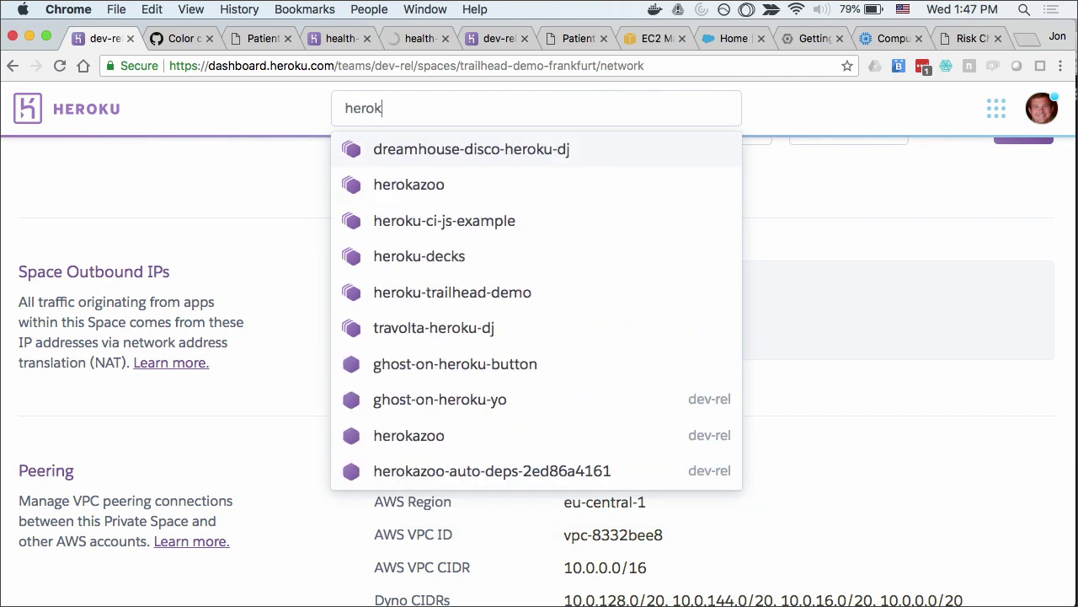
key(BackSpace)
key(BackSpace)
key(BackSpace)
key(BackSpace)
key(BackSpace)
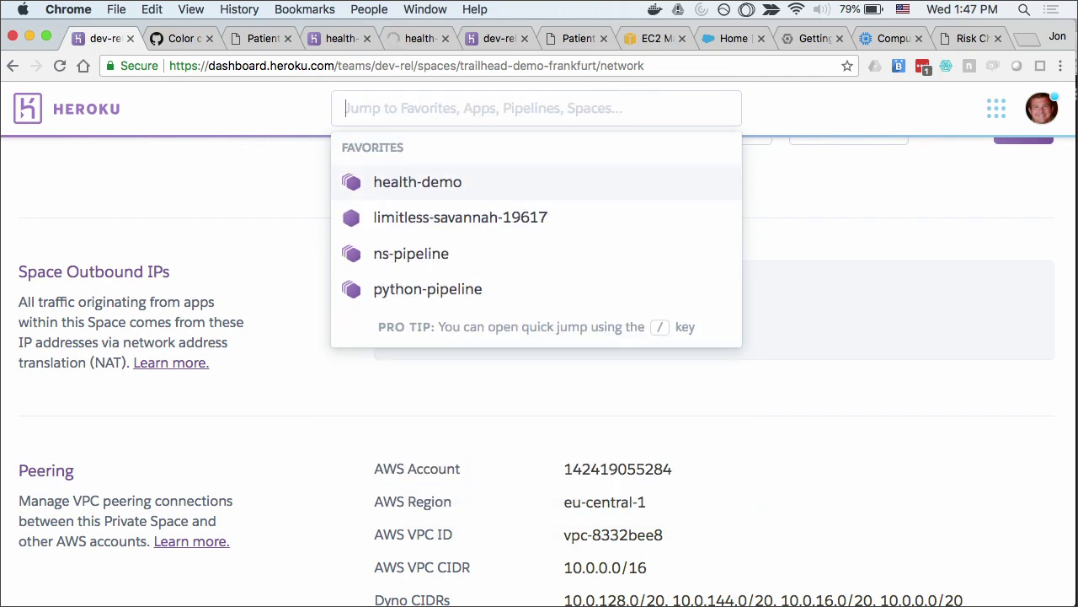
Step: Search for health-demo, open the health-demo-risk-internal app and reload its overview to check the latest build activity
text(health-demo)
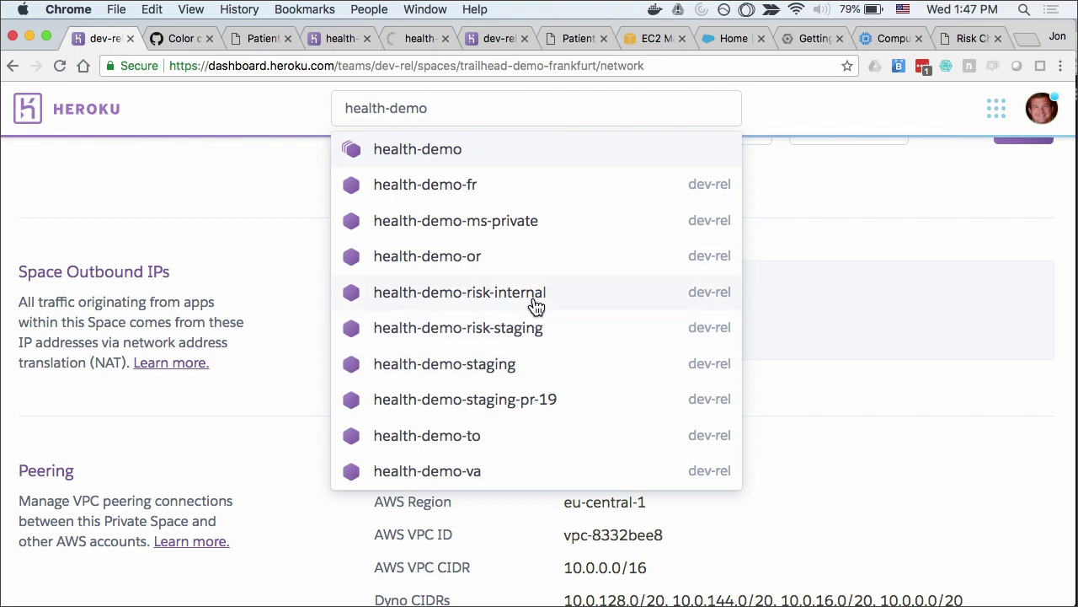
click(534, 302)
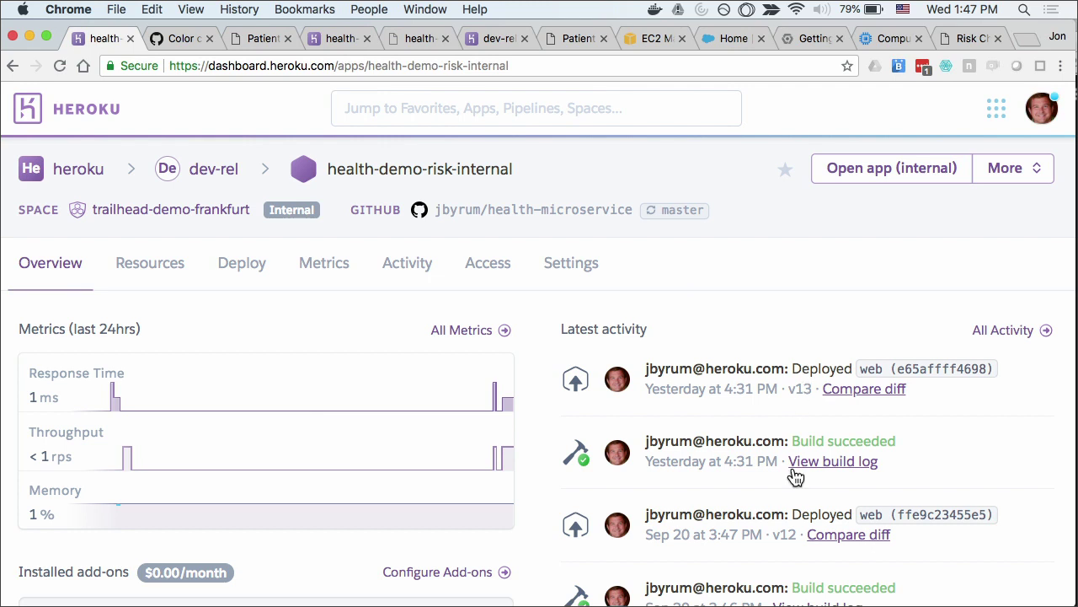
click(60, 68)
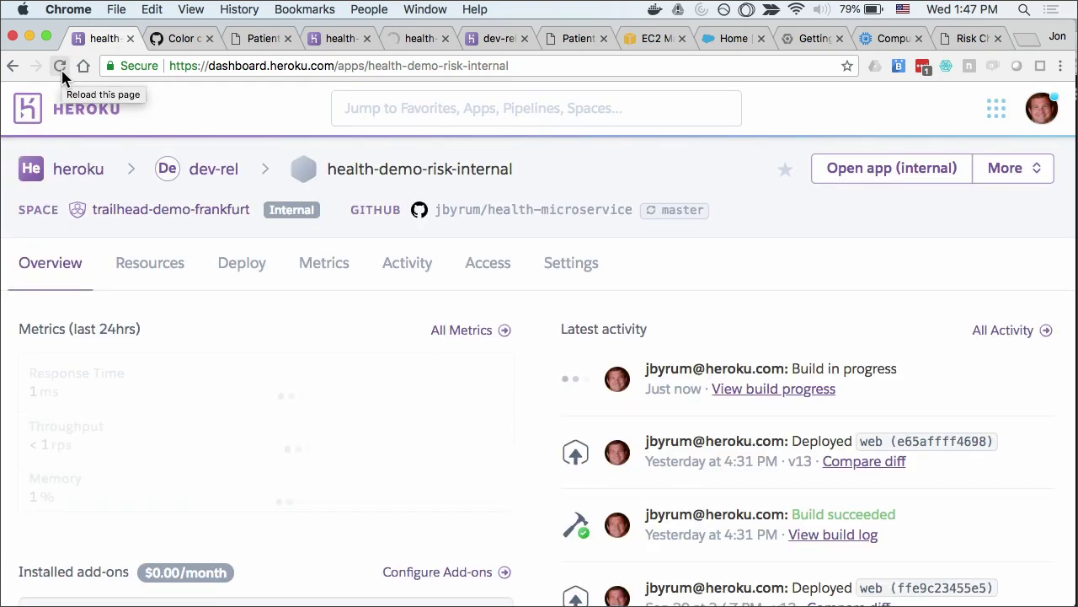
Step: Open the progress log of the health-demo-risk-internal build that is in progress and read through its Docker build output
click(784, 388)
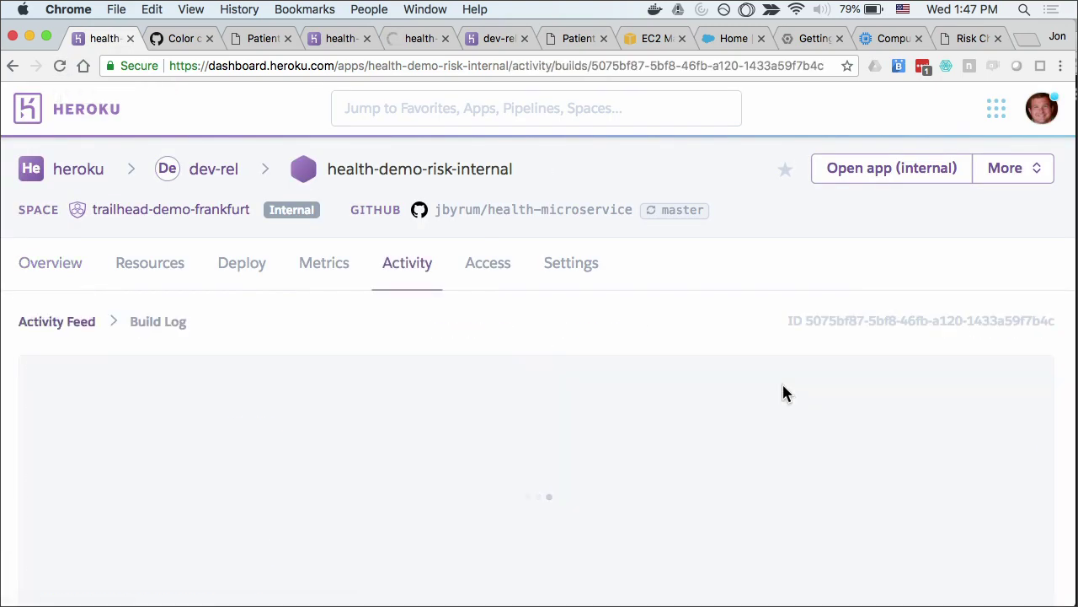
scroll(654, 474, up, 3)
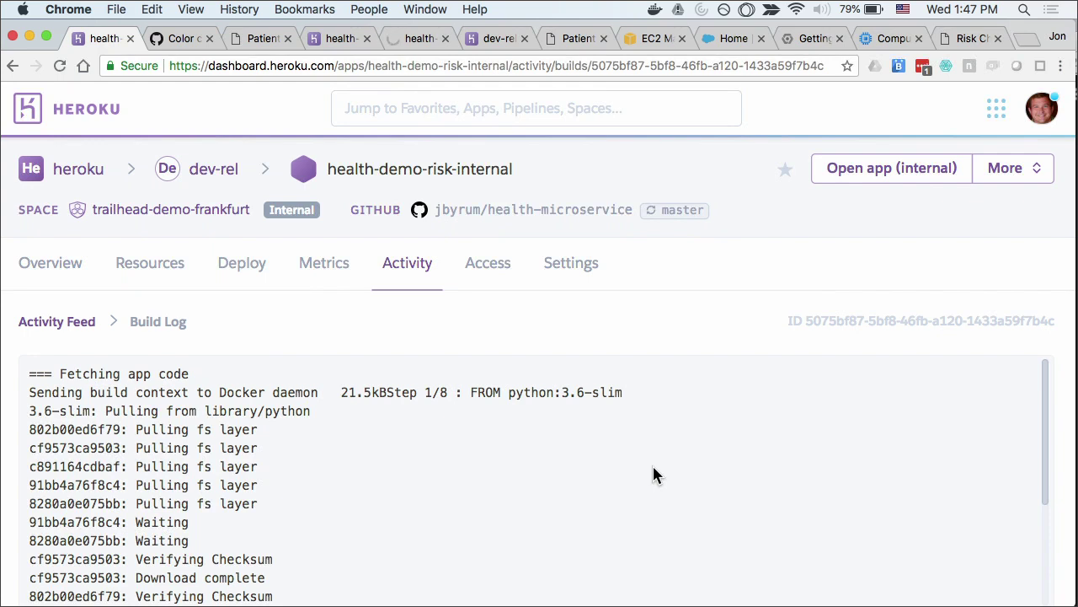
scroll(653, 468, down, 1)
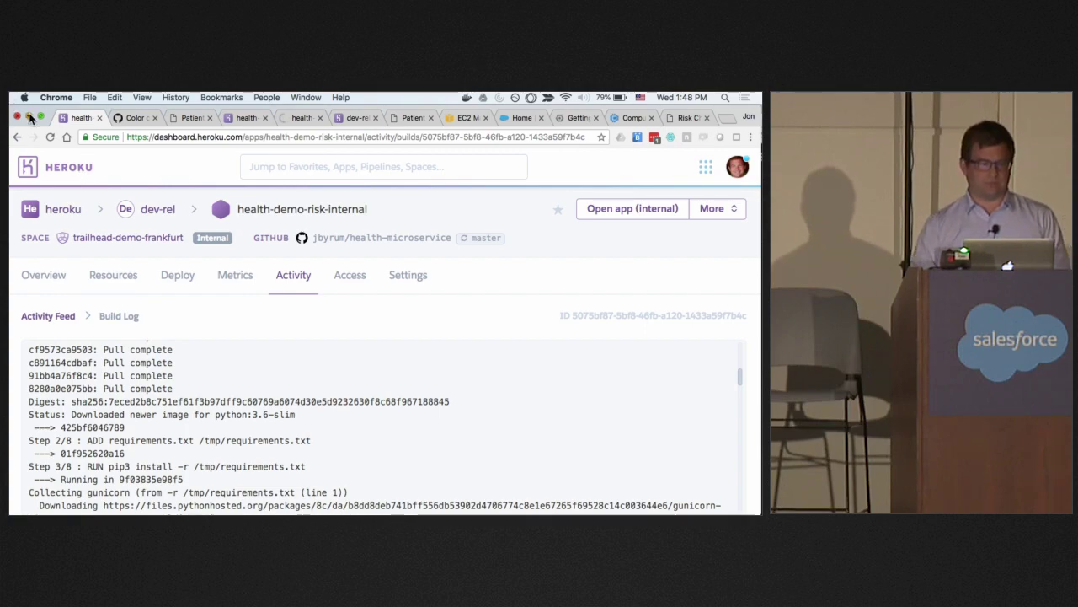
Step: Switch to the Heroku Microservices Step-by-Step presentation in PowerPoint and start the slide show from slide 8, Runtime Environments
key(ctrl+Right)
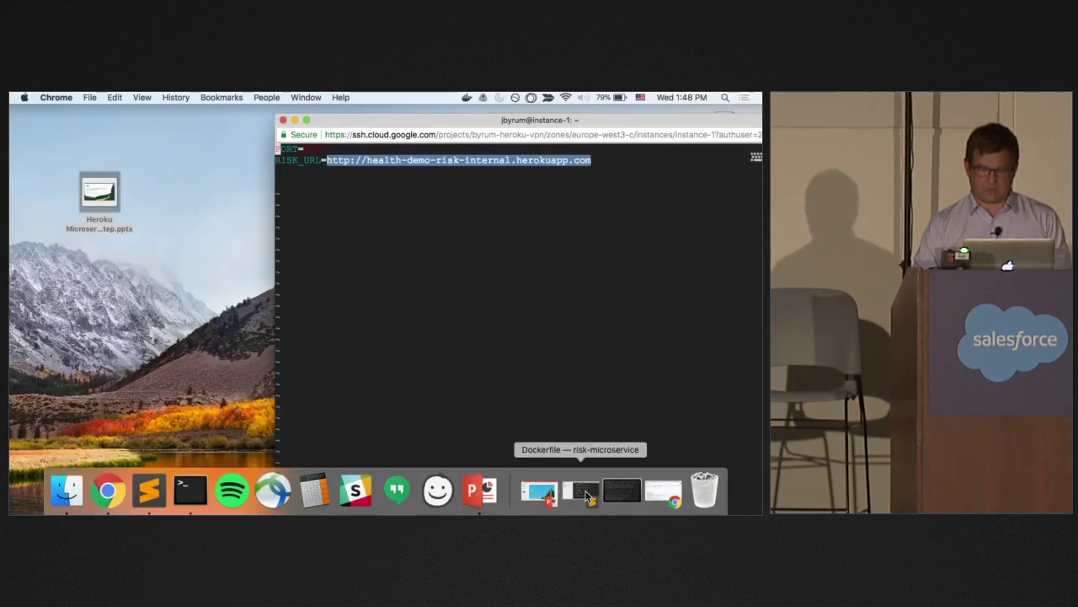
click(477, 489)
click(84, 396)
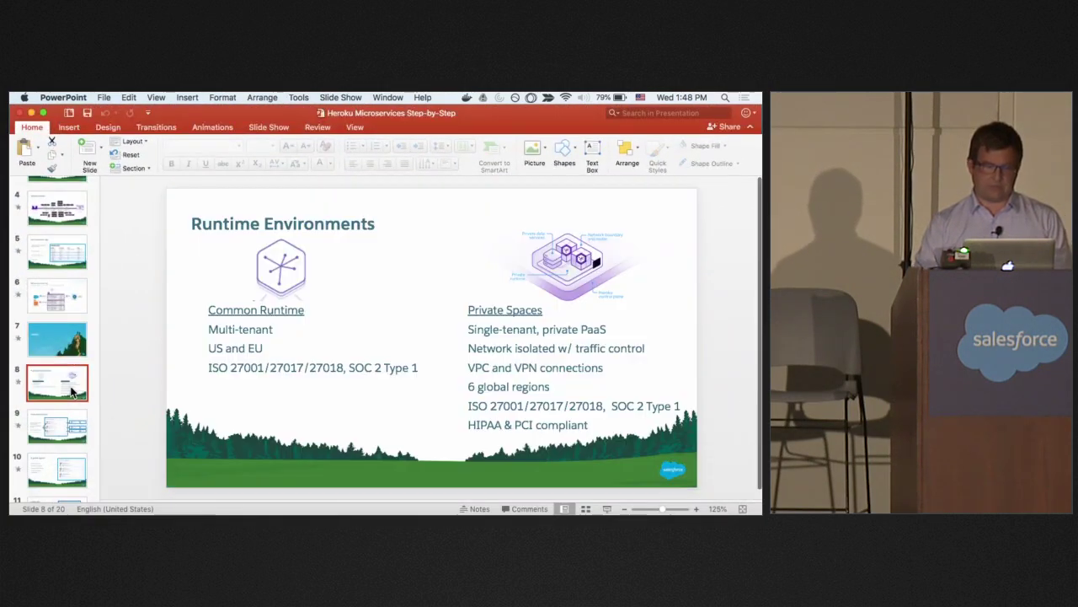
click(607, 510)
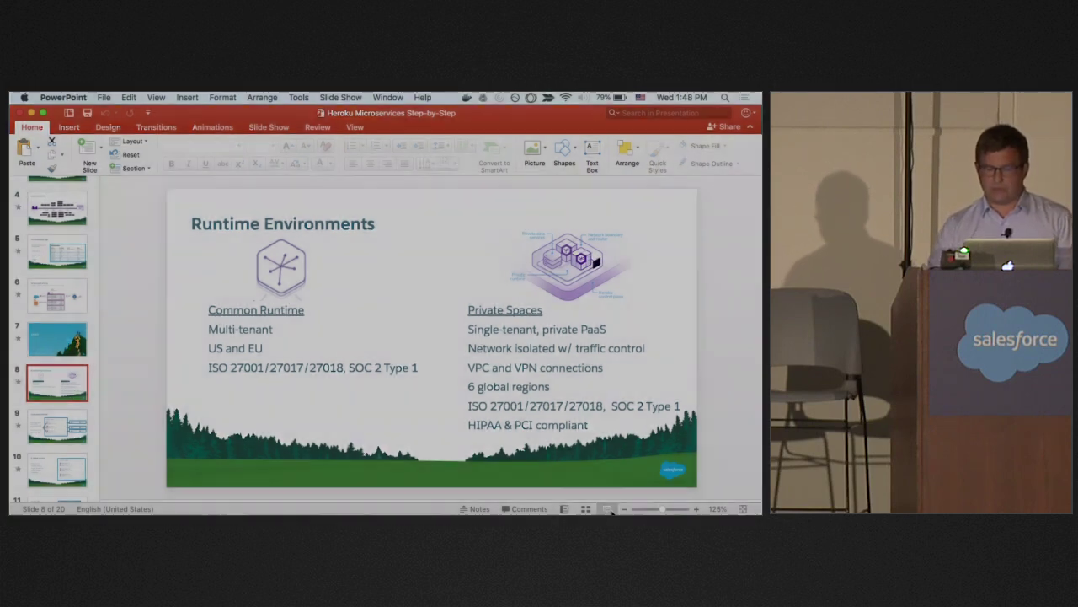